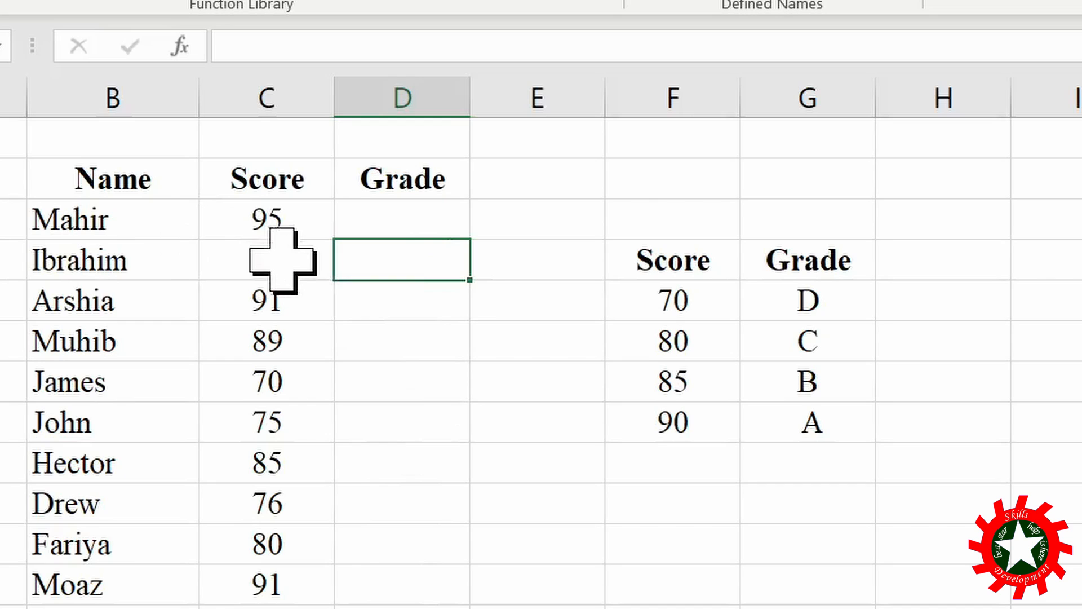
Insert the VLOOKUP function in cell D4 and move its arguments dialog clear of the score and grade lookup table.
left_click(449, 219)
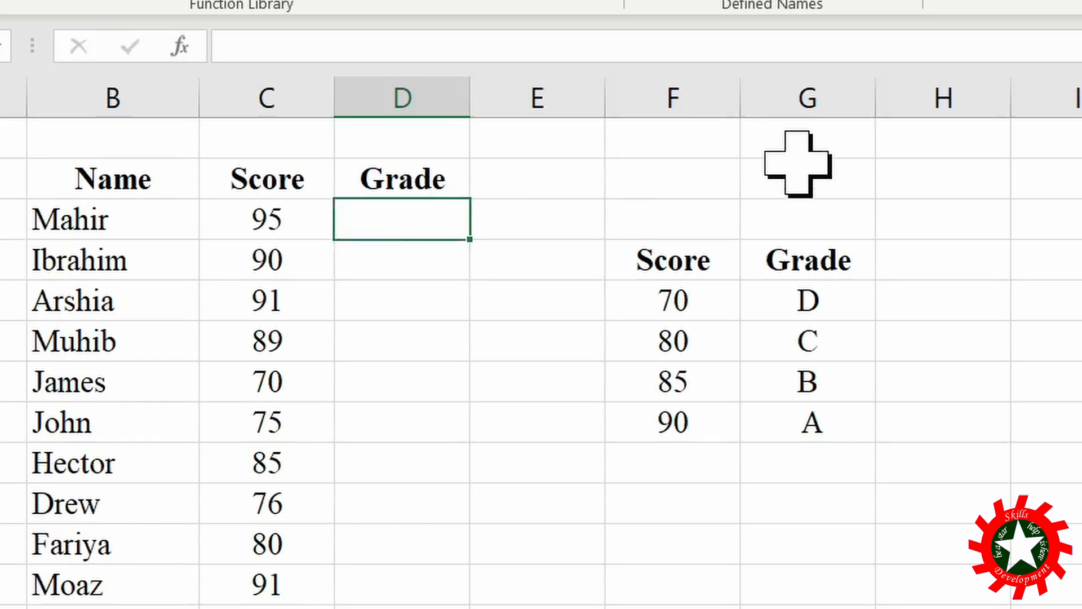
left_click(180, 46)
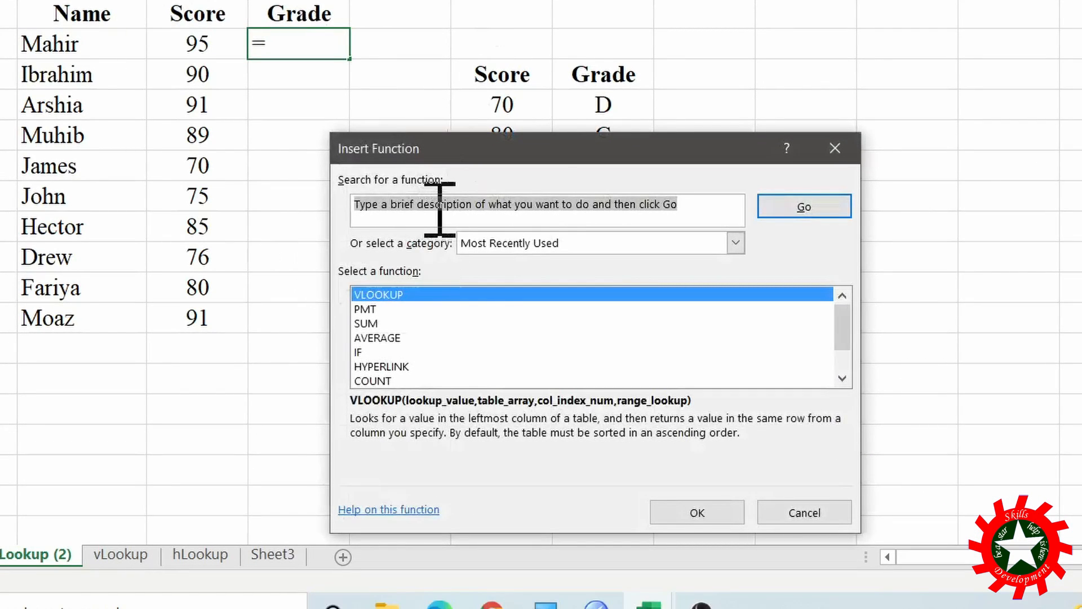
type("vlookup")
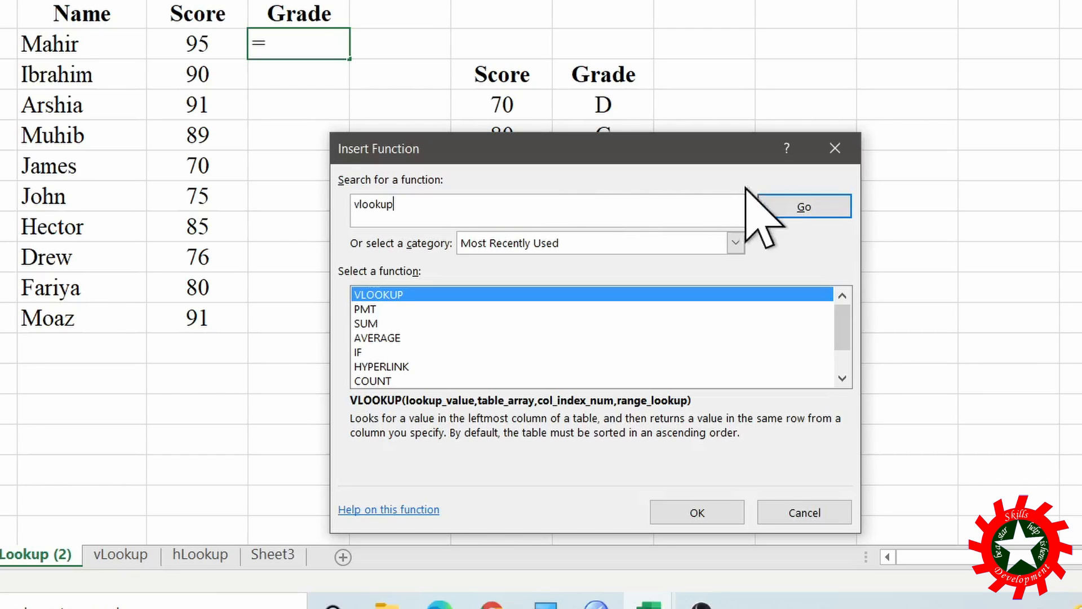
left_click(804, 210)
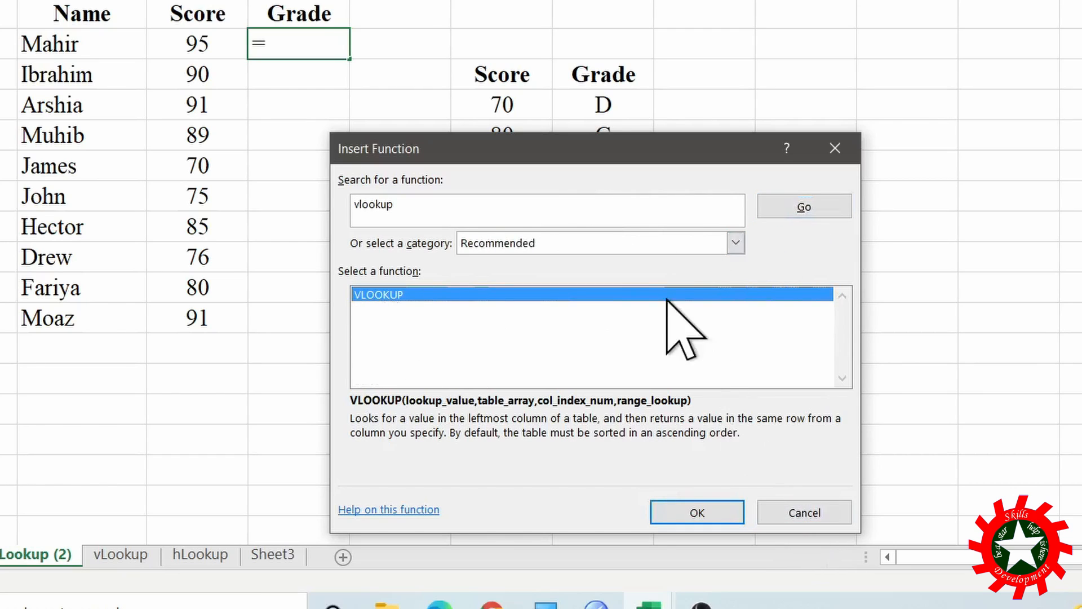
left_click(696, 513)
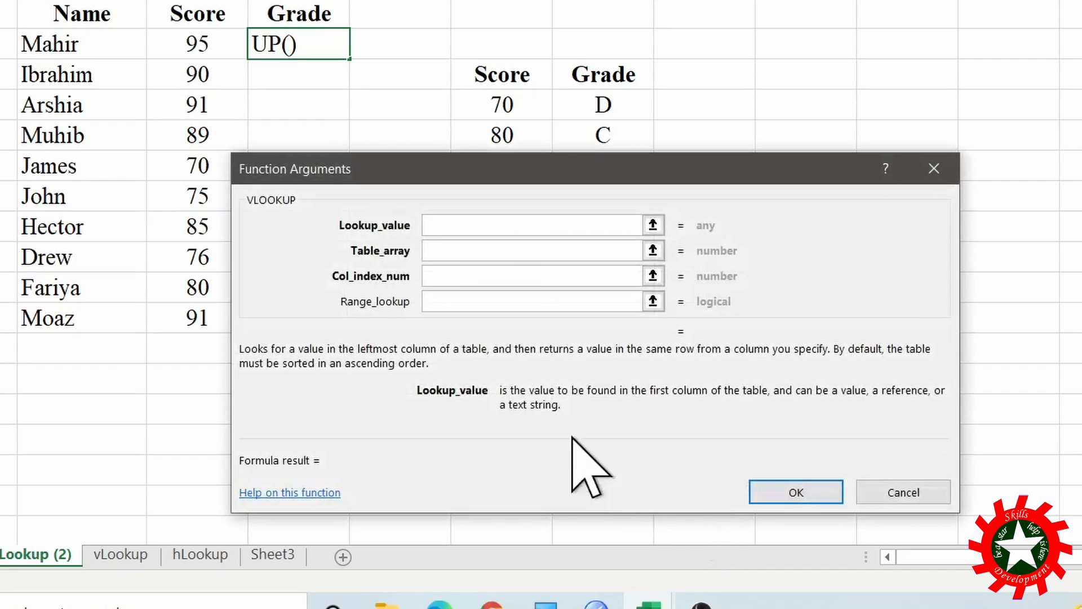
left_click_drag(550, 163, 550, 228)
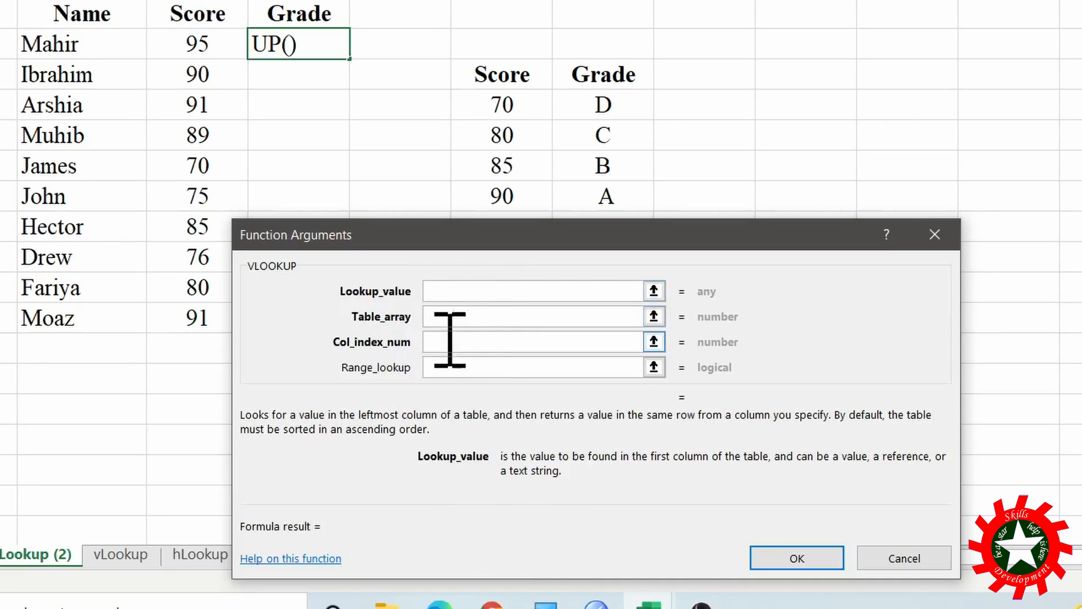
Set the VLOOKUP lookup value to C4 and the table array to F5:G9.
left_click(193, 45)
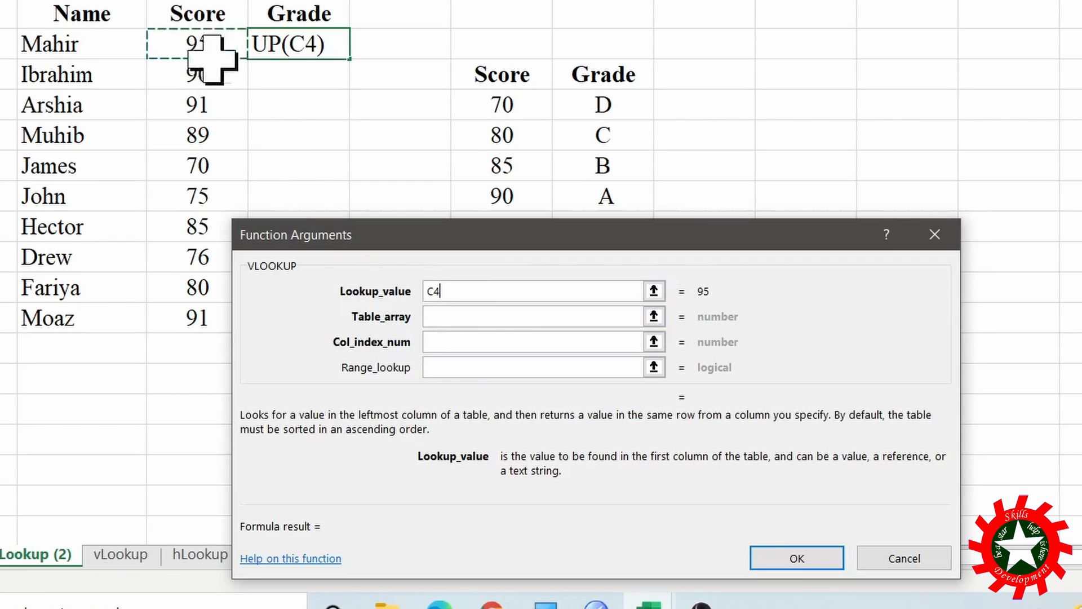
left_click(443, 314)
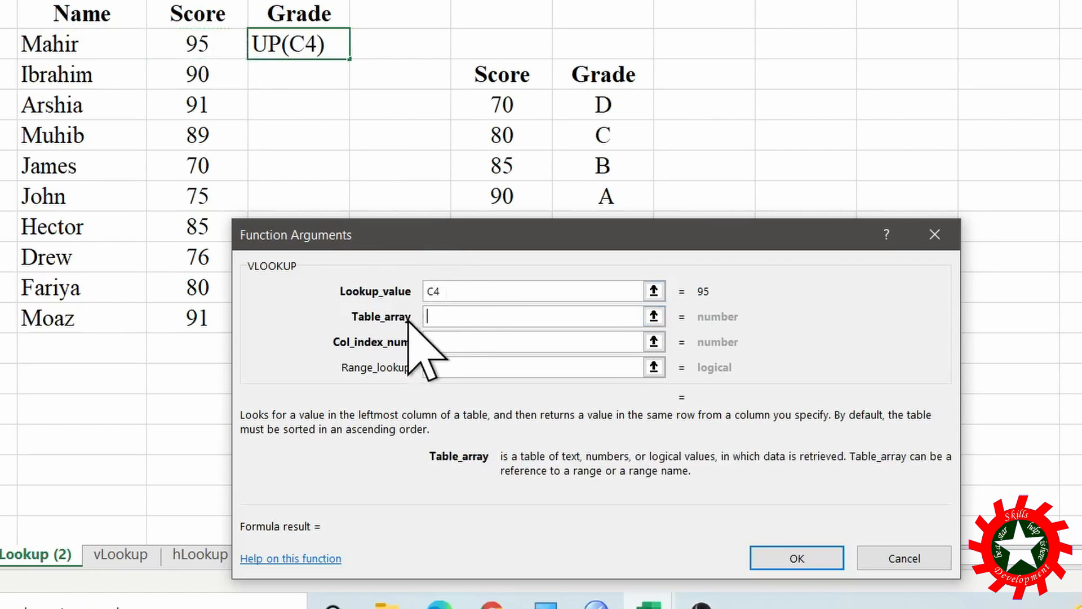
left_click_drag(470, 72, 584, 196)
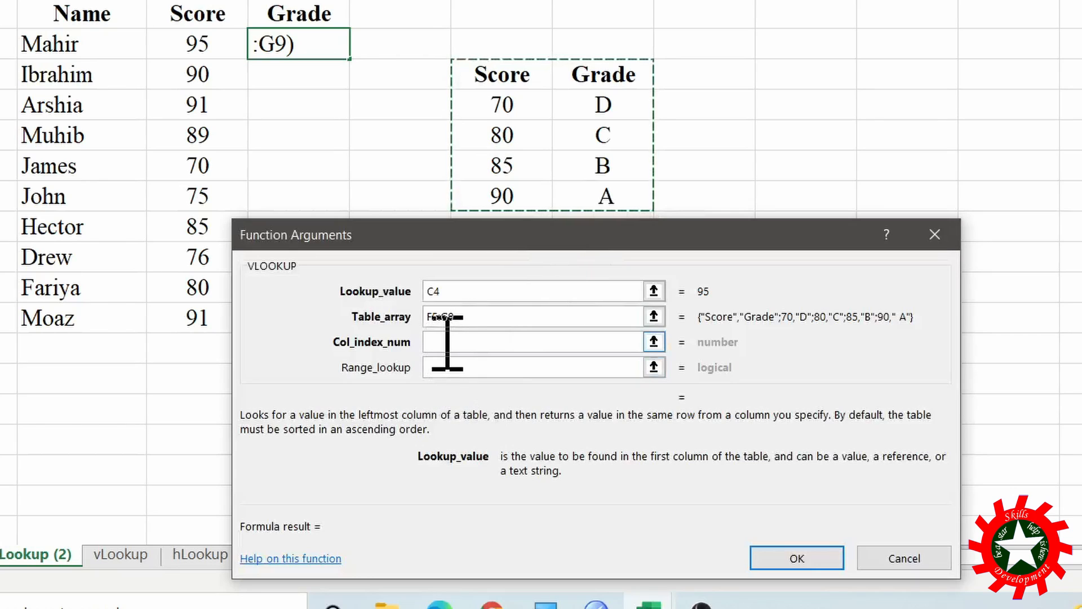
Set the column index to 2 and the range lookup to 1, and fill the finished formula down the Grade column to D13.
left_click(447, 341)
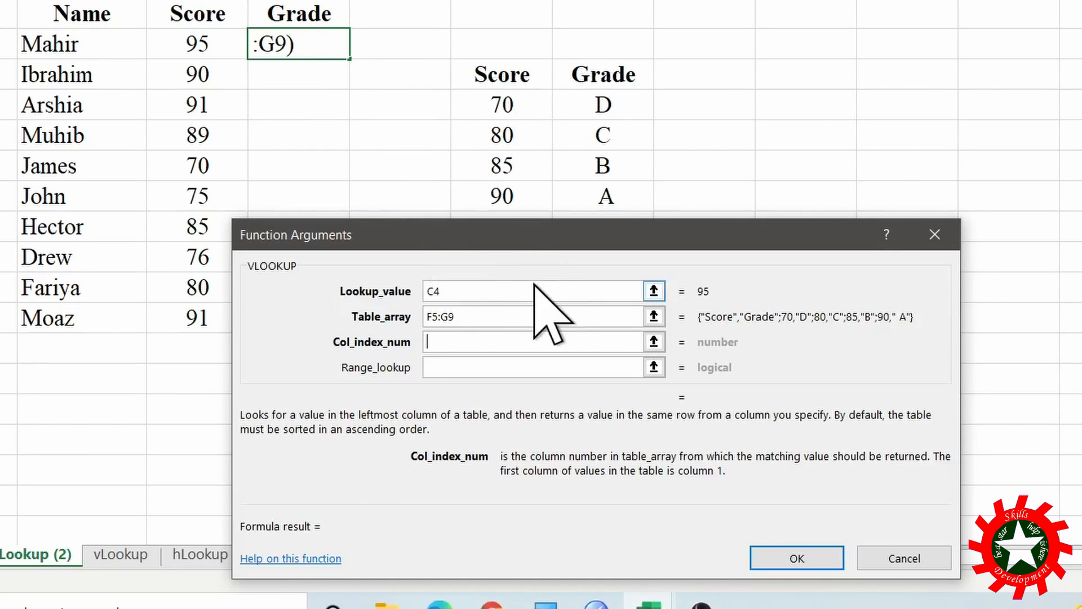
type("2")
left_click(449, 367)
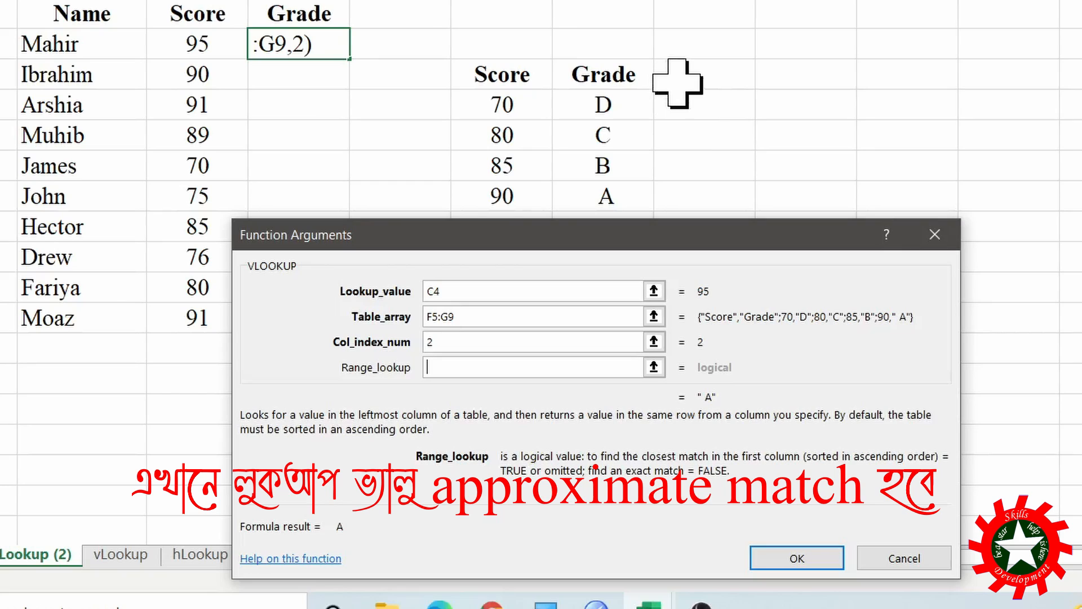
type("1")
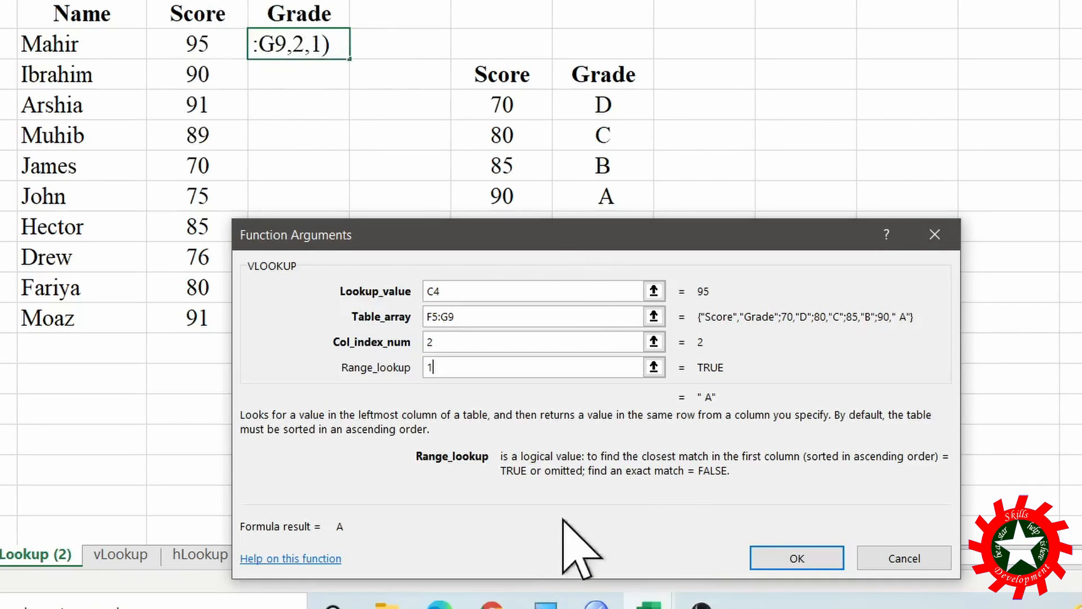
left_click(795, 558)
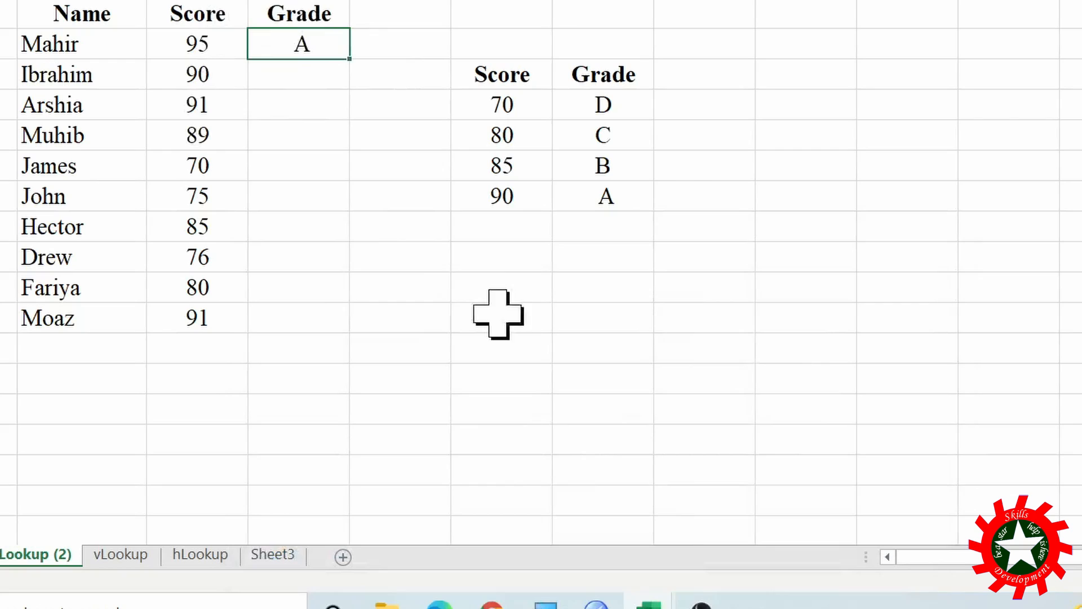
double_click(350, 58)
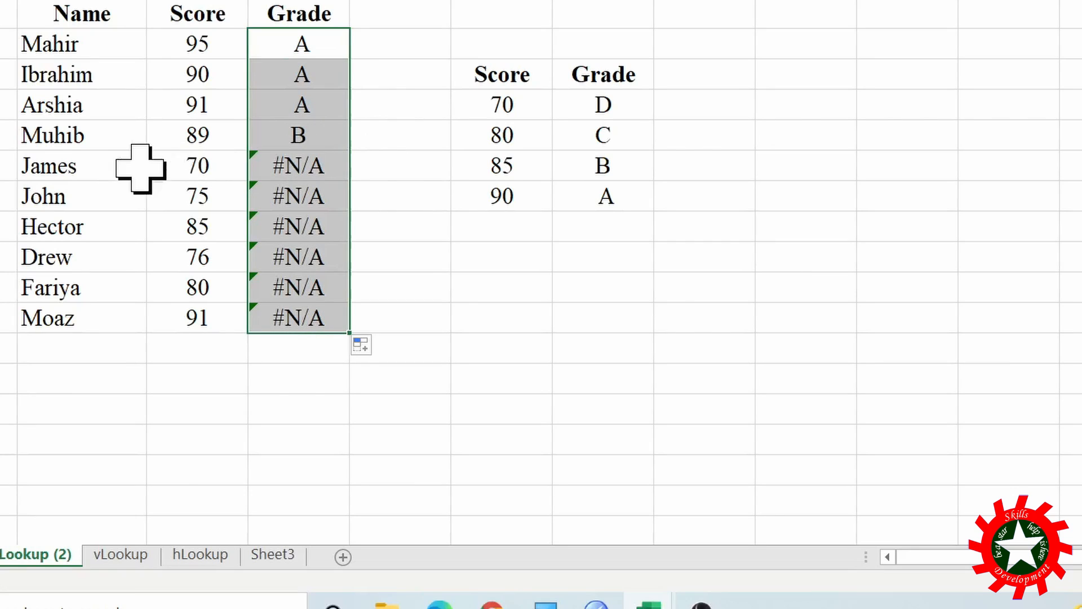
Examine the VLOOKUP formulas in D4, D5, D6 and D8 to compare the table range each one references.
left_click(292, 164)
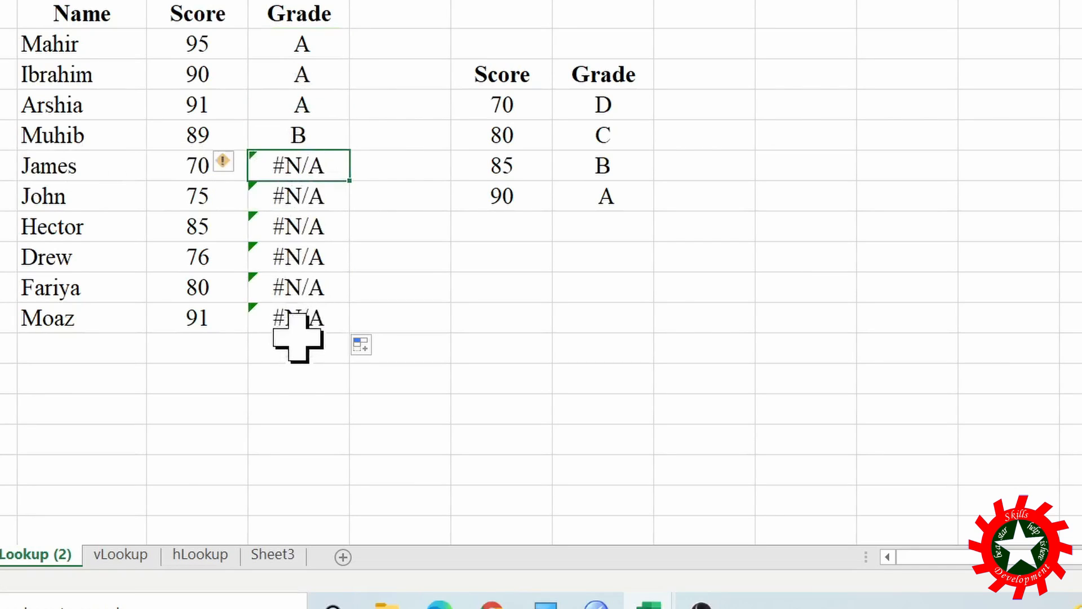
left_click(302, 46)
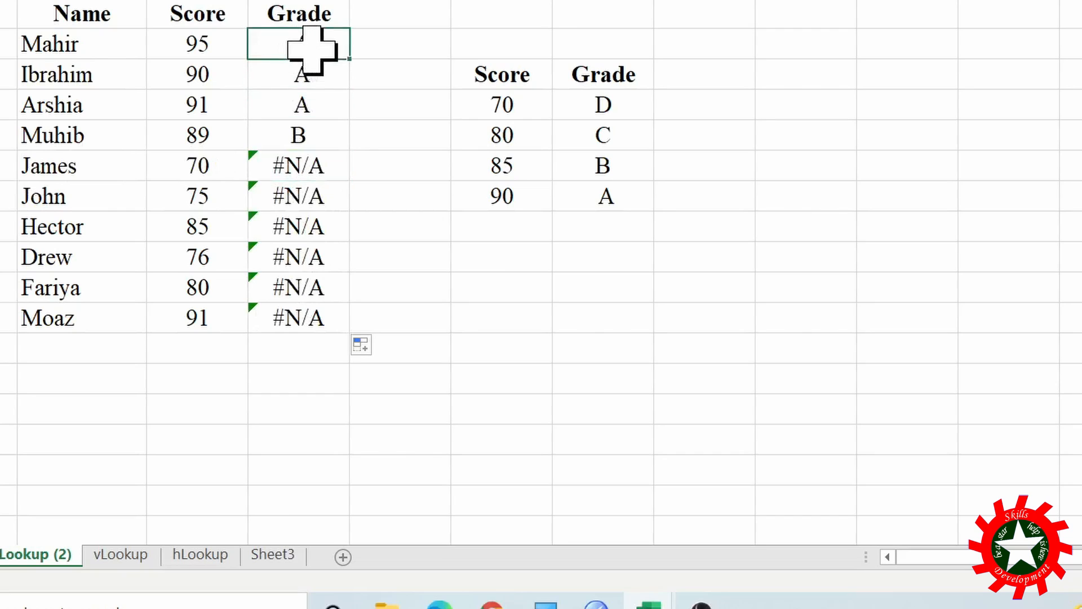
double_click(299, 37)
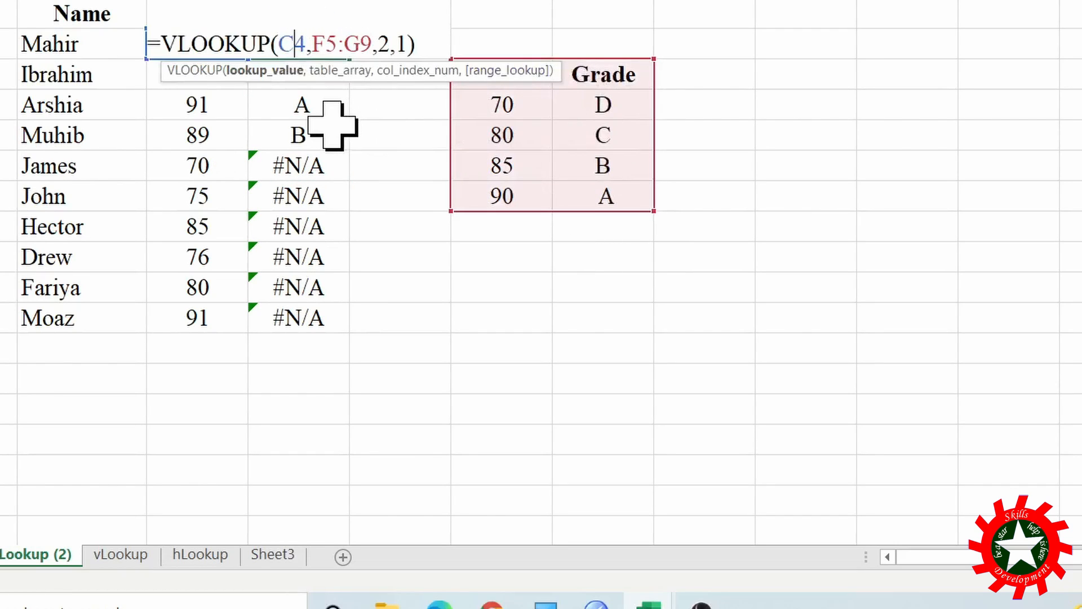
key("Escape")
double_click(326, 74)
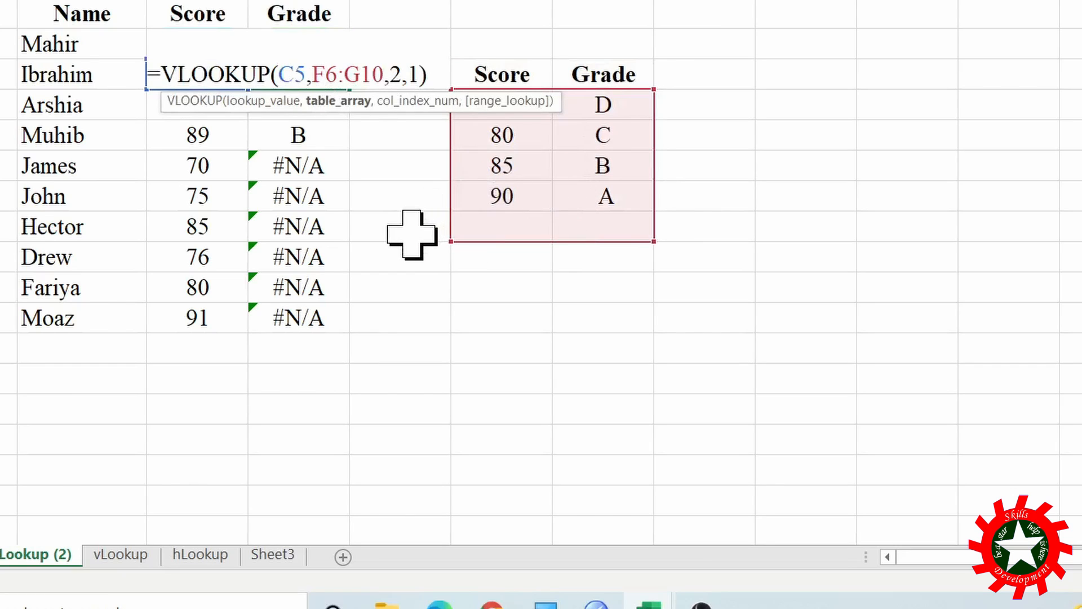
key("Escape")
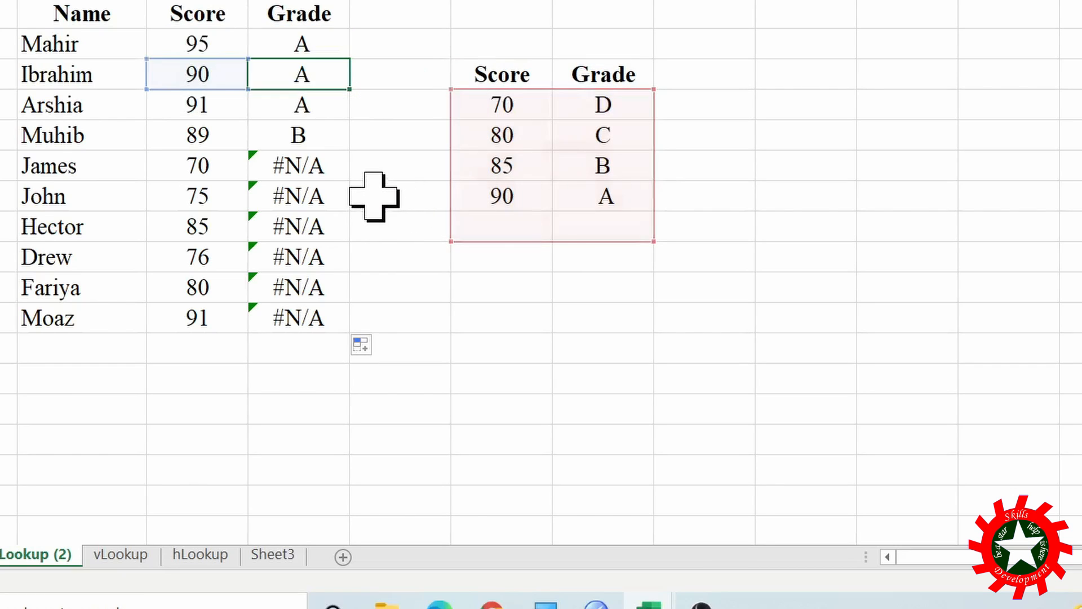
double_click(311, 108)
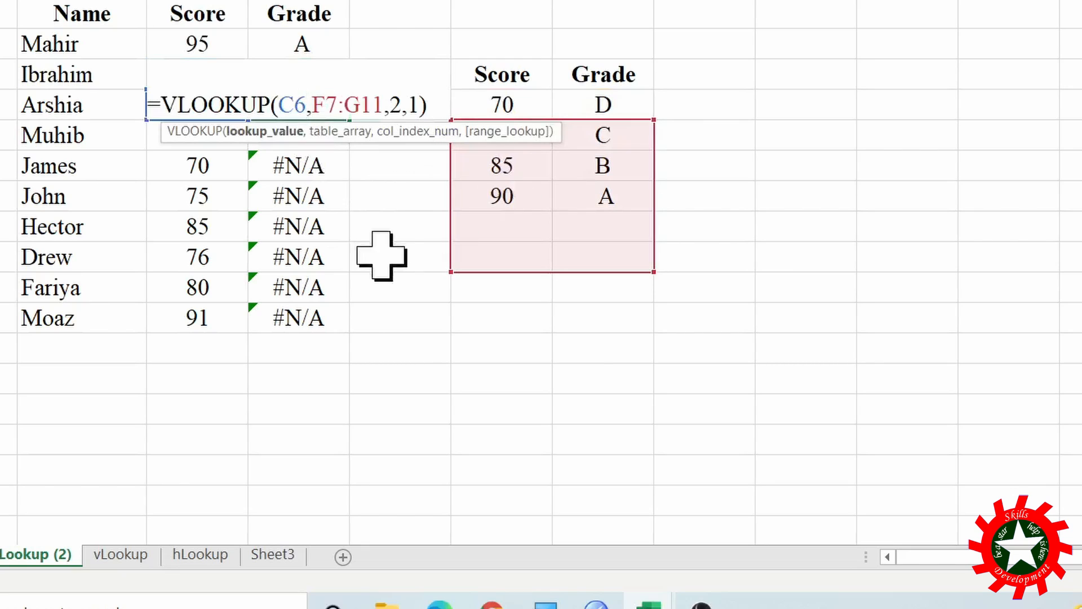
key("Escape")
double_click(321, 168)
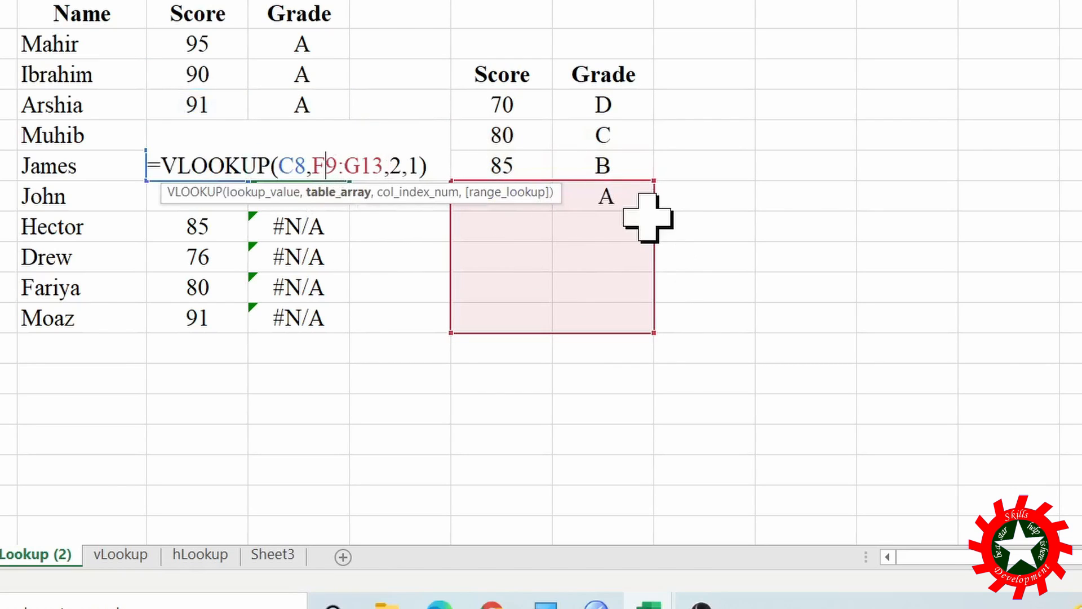
key("Escape")
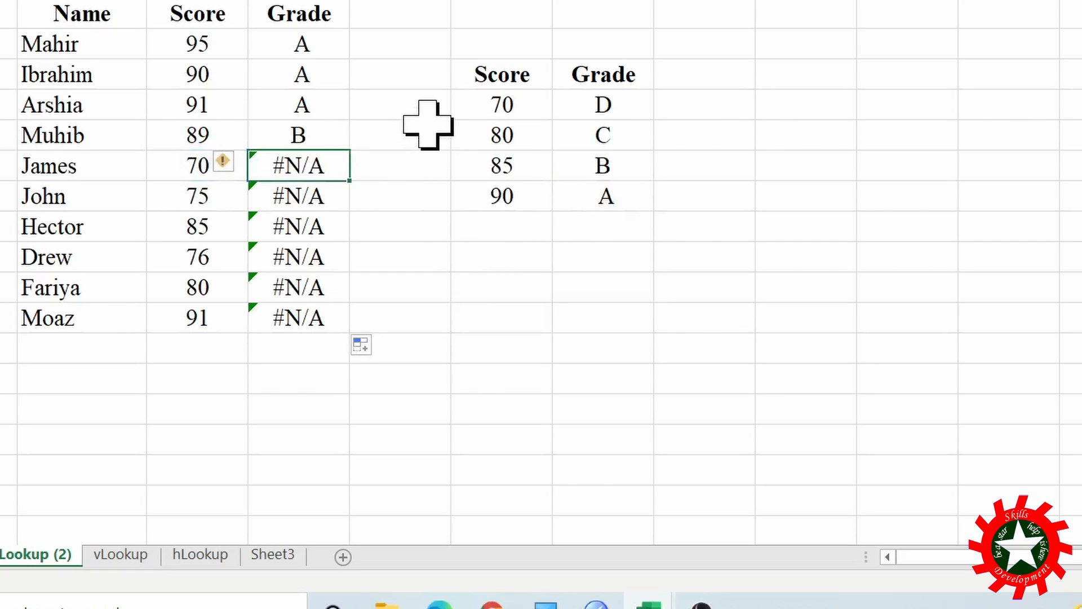
Make the table range in D4's formula absolute as $F$5:$G$9 and fill the formula down the Grade column to D13.
key("Up")
key("Up")
key("Up")
key("Up")
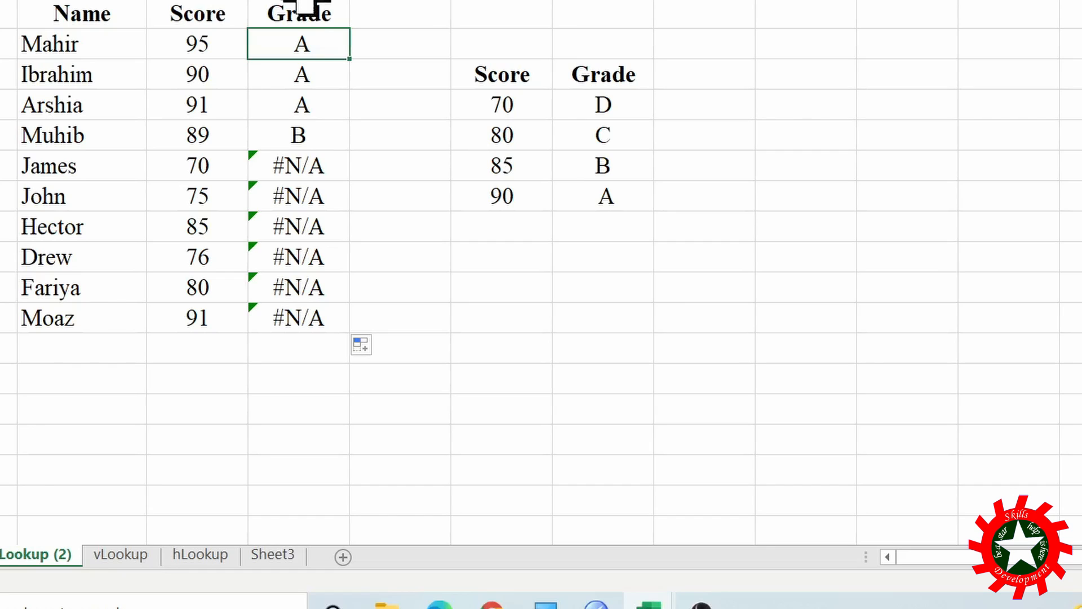
double_click(303, 48)
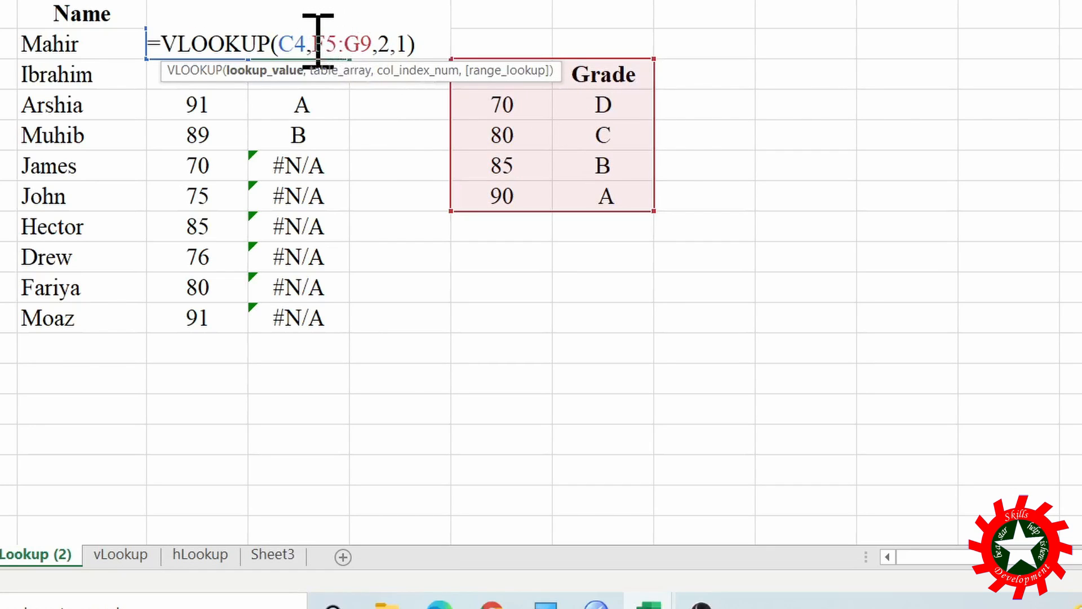
key("Right")
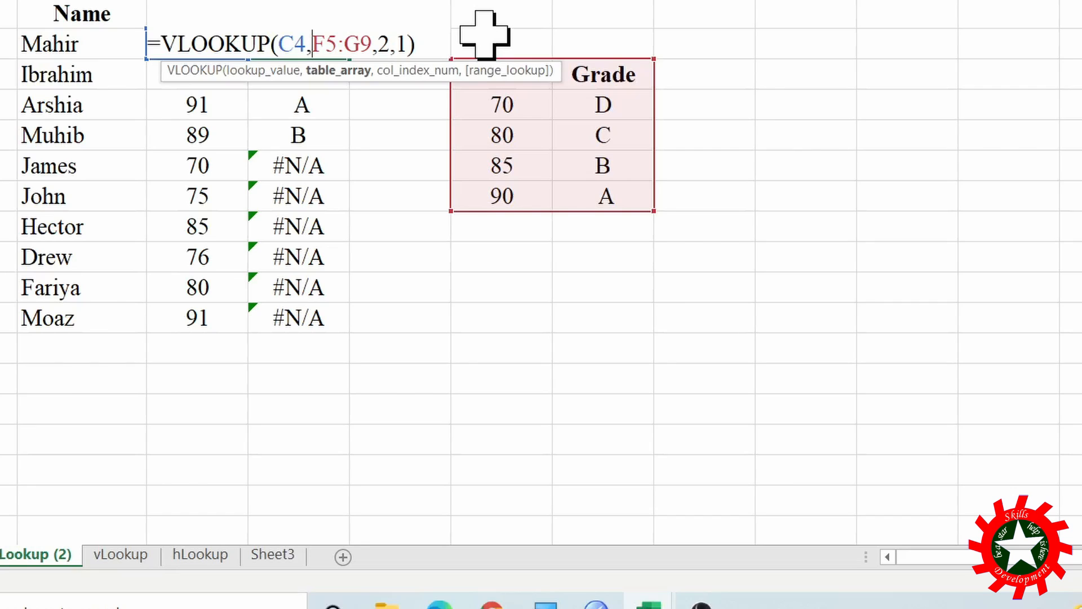
key("F4")
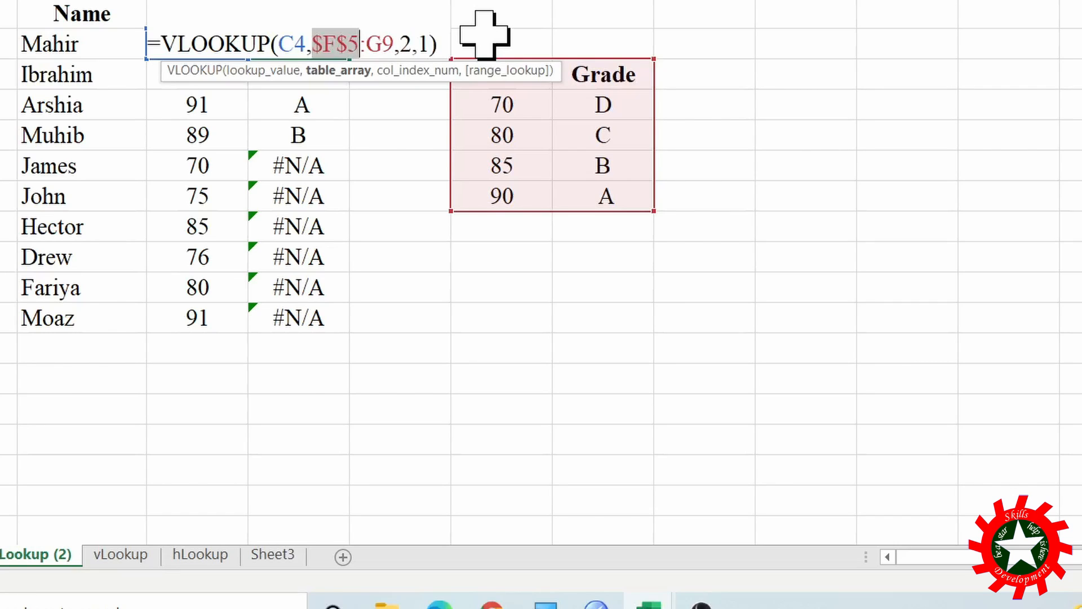
left_click(373, 52)
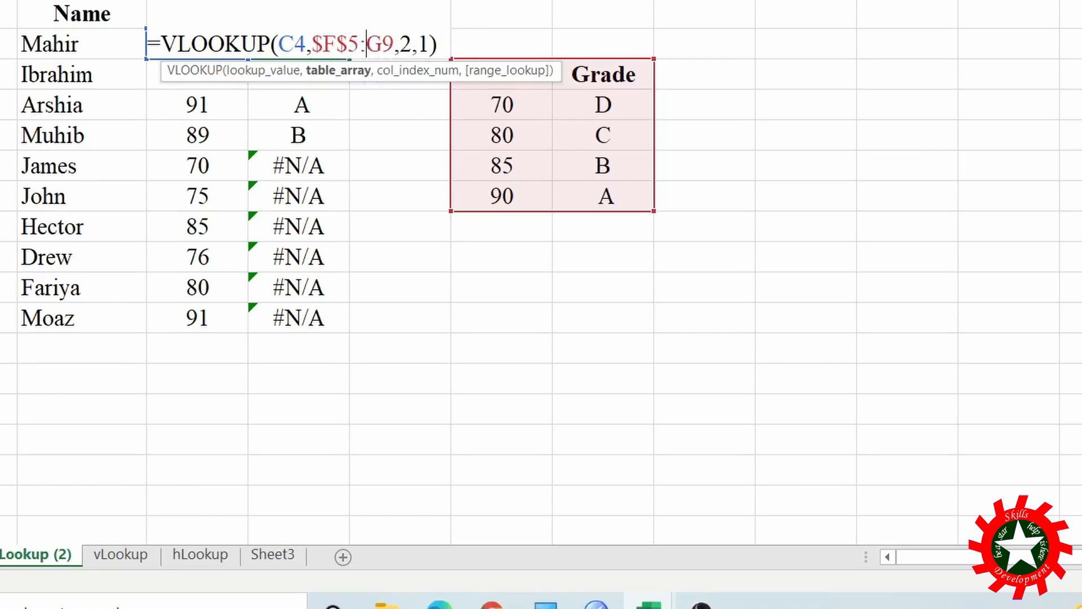
key("F4")
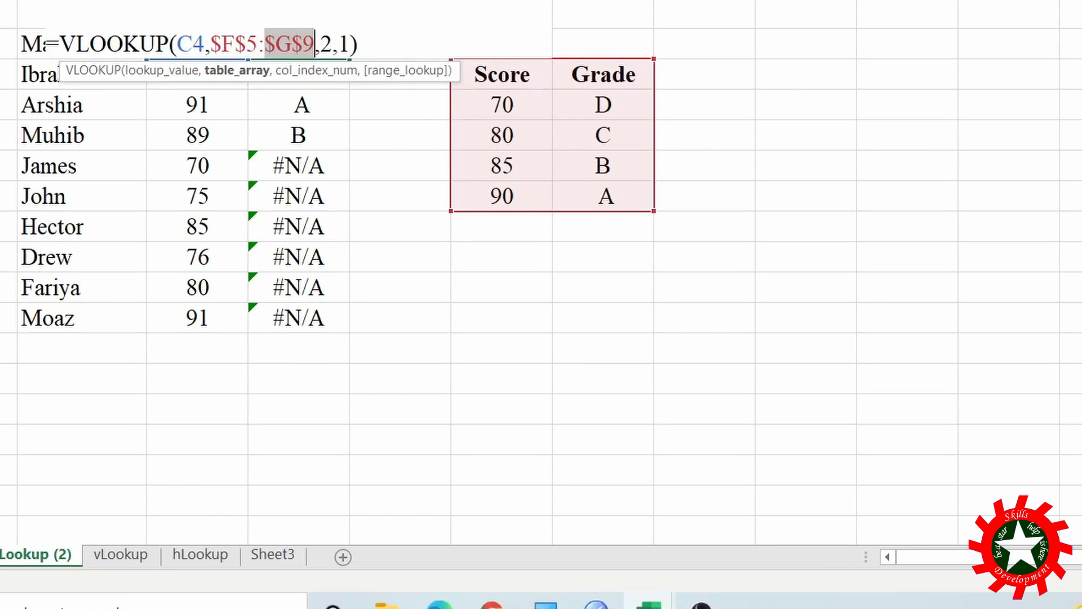
key("Return")
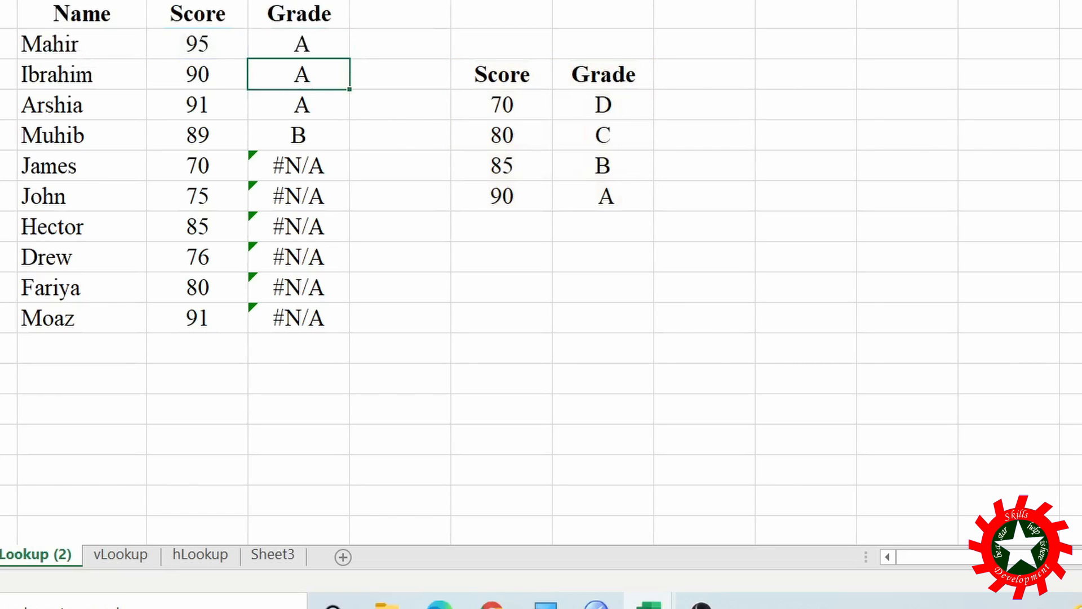
left_click(331, 48)
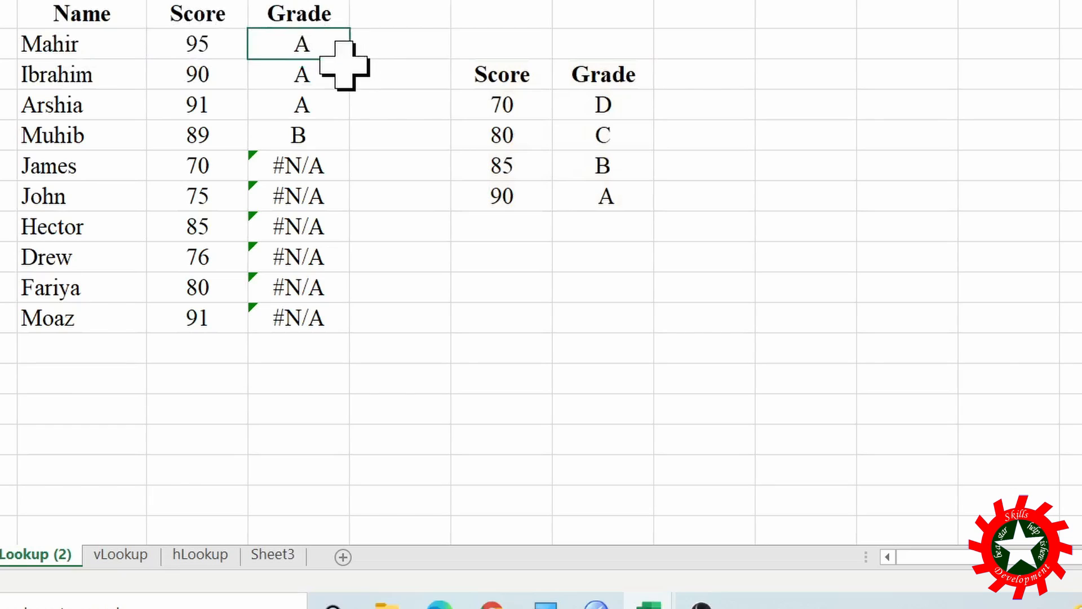
double_click(353, 61)
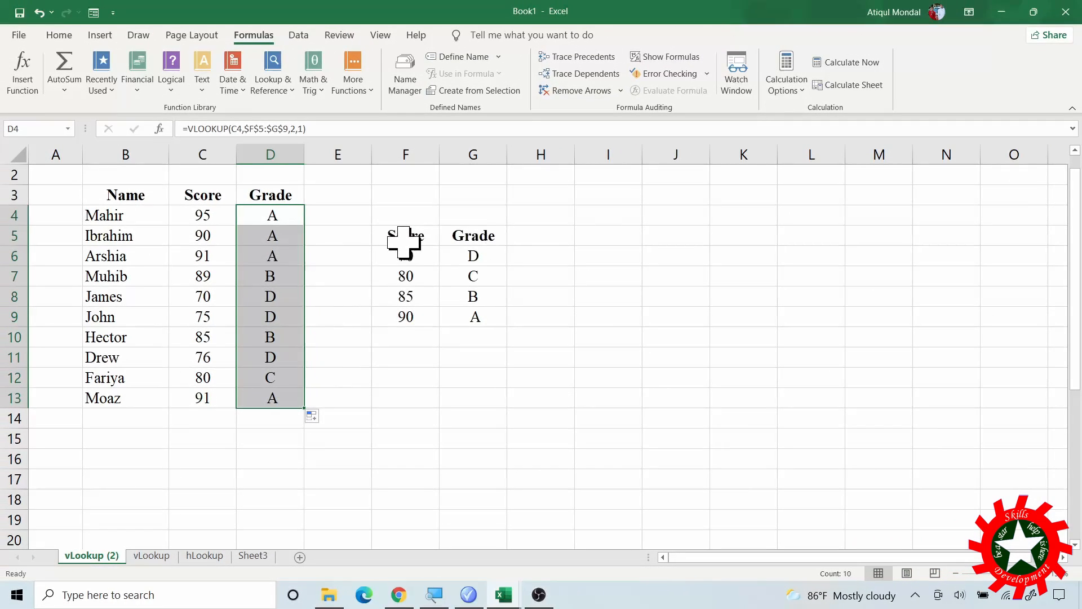
Sort the lookup table F5:G9 by Score from largest to smallest.
left_click_drag(426, 201, 492, 286)
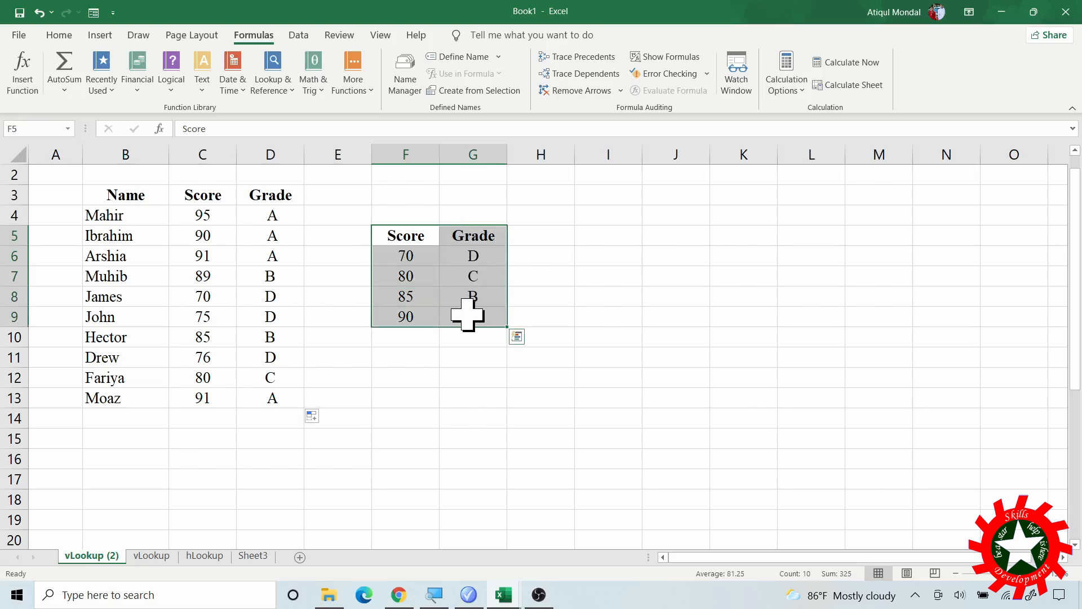
left_click(299, 35)
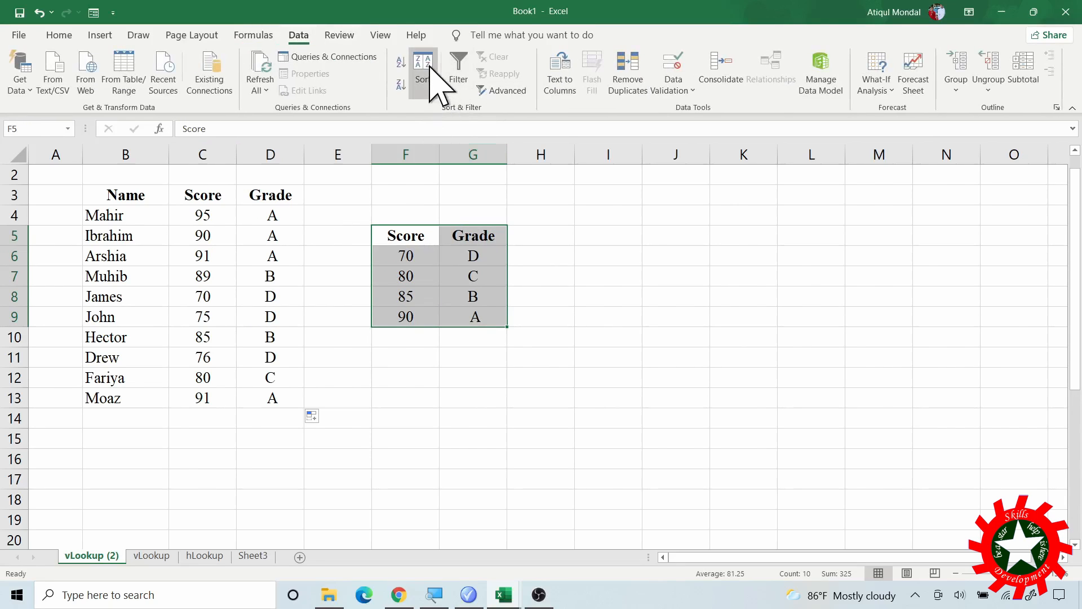
left_click(434, 84)
left_click(576, 435)
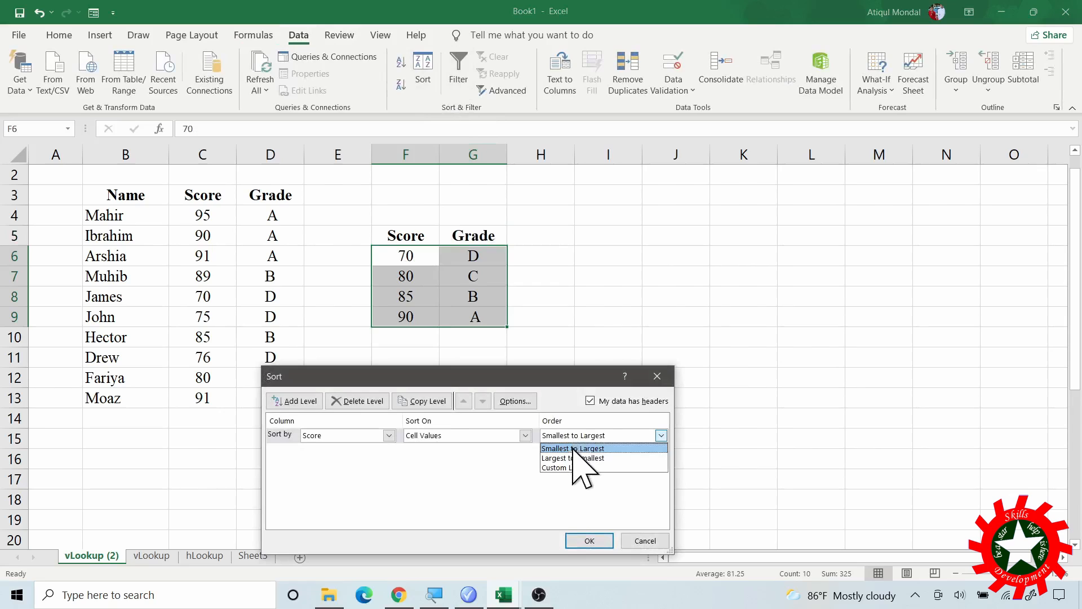
left_click(580, 458)
left_click(586, 541)
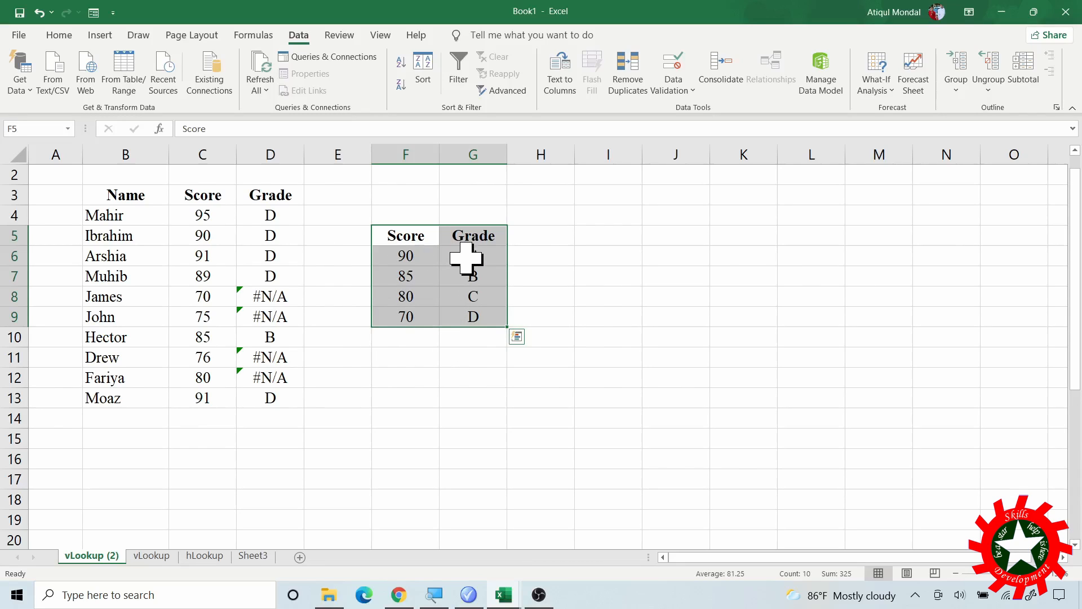
Undo the descending sort of the lookup table F5:G9.
key("ctrl+z")
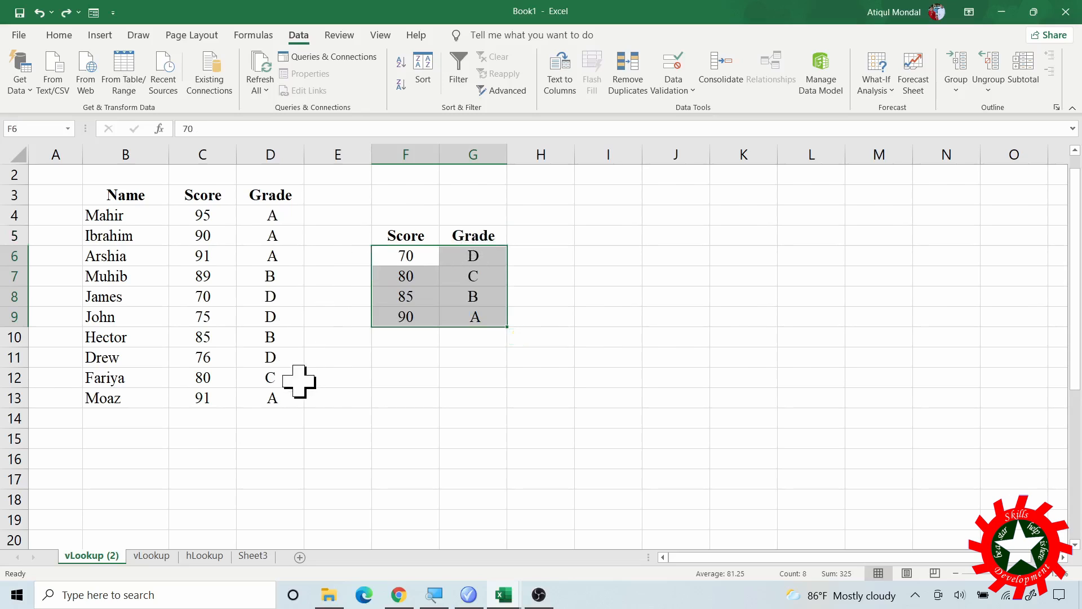
On the vLookup sheet, name the item and unit cost table J3:K7 itemCost.
left_click(151, 556)
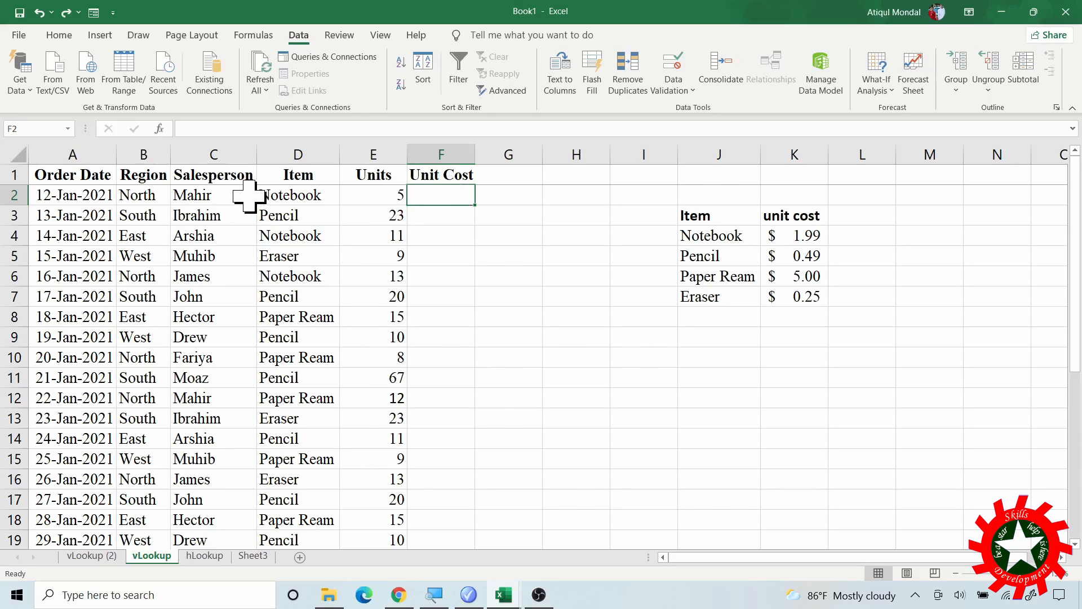
left_click_drag(696, 219, 803, 300)
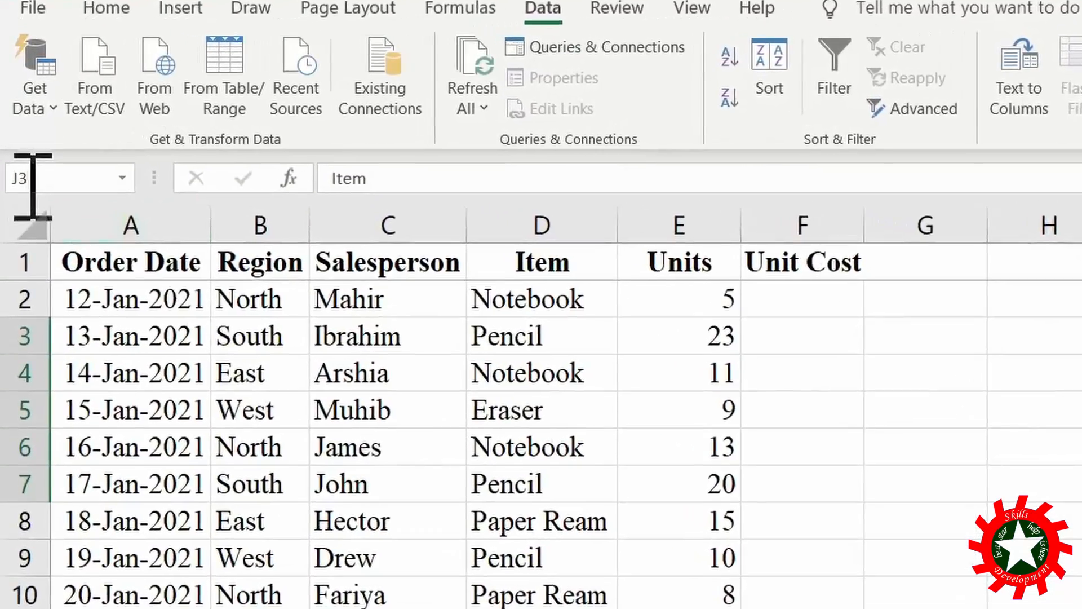
left_click(28, 167)
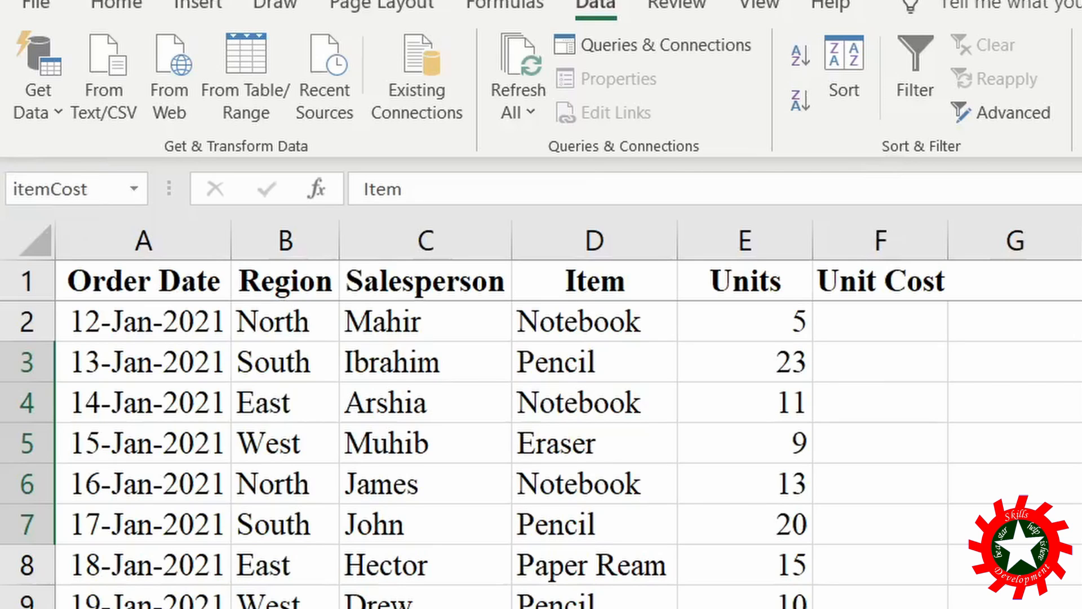
Start a VLOOKUP formula in F2 under Unit Cost with the item in D2 as the lookup value.
left_click(862, 321)
type("=")
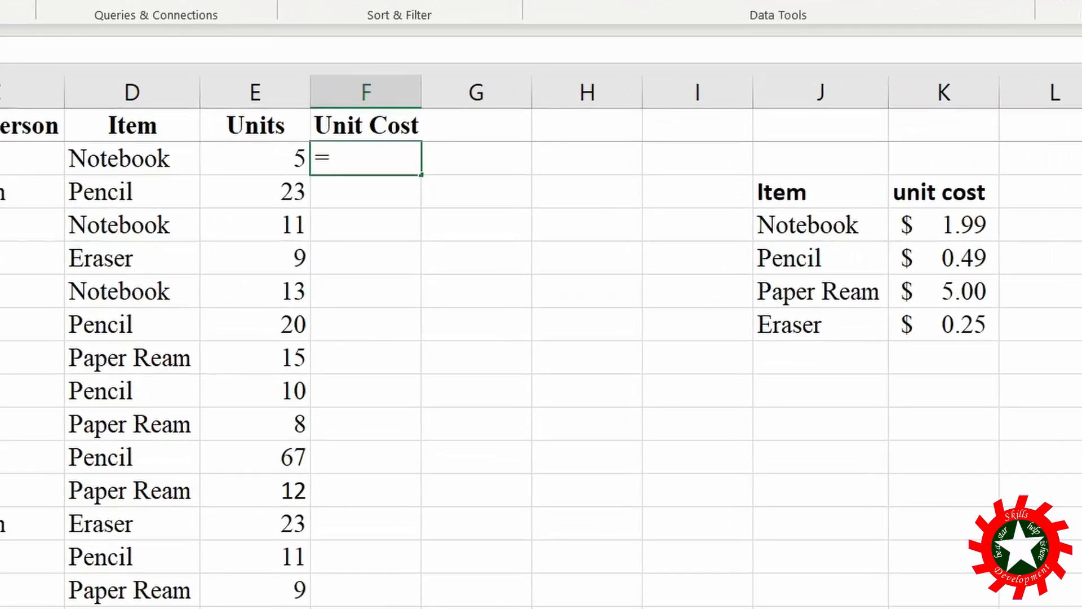
type("vl")
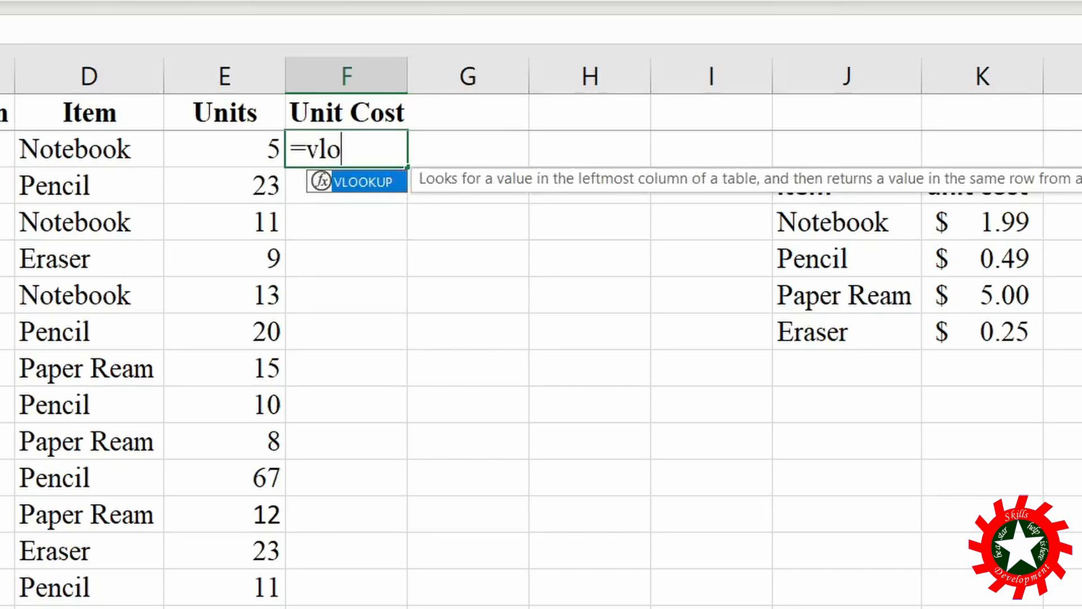
type("o")
key("Tab")
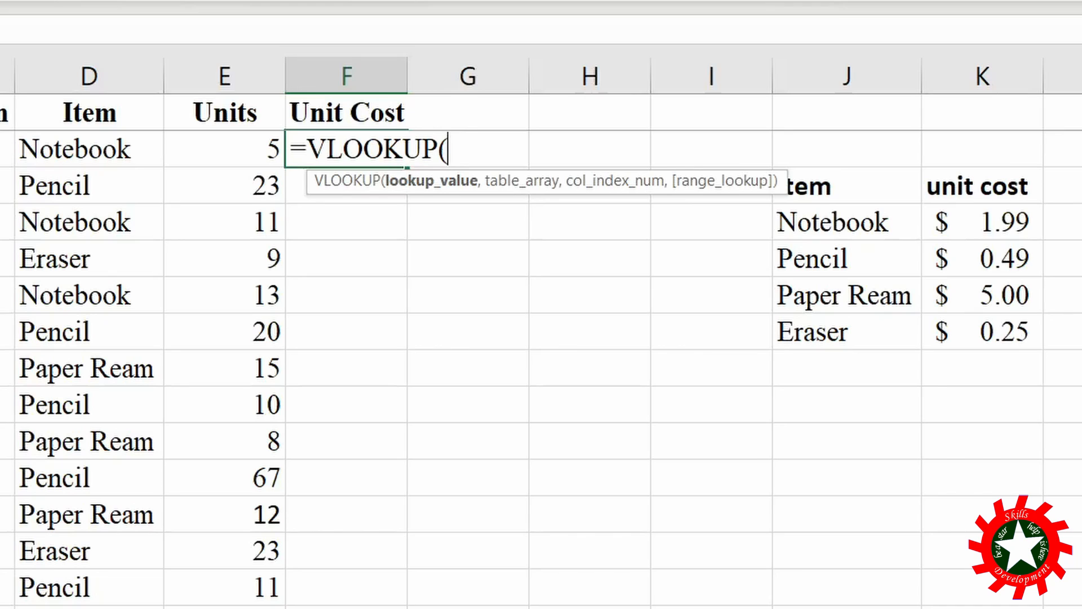
left_click(88, 150)
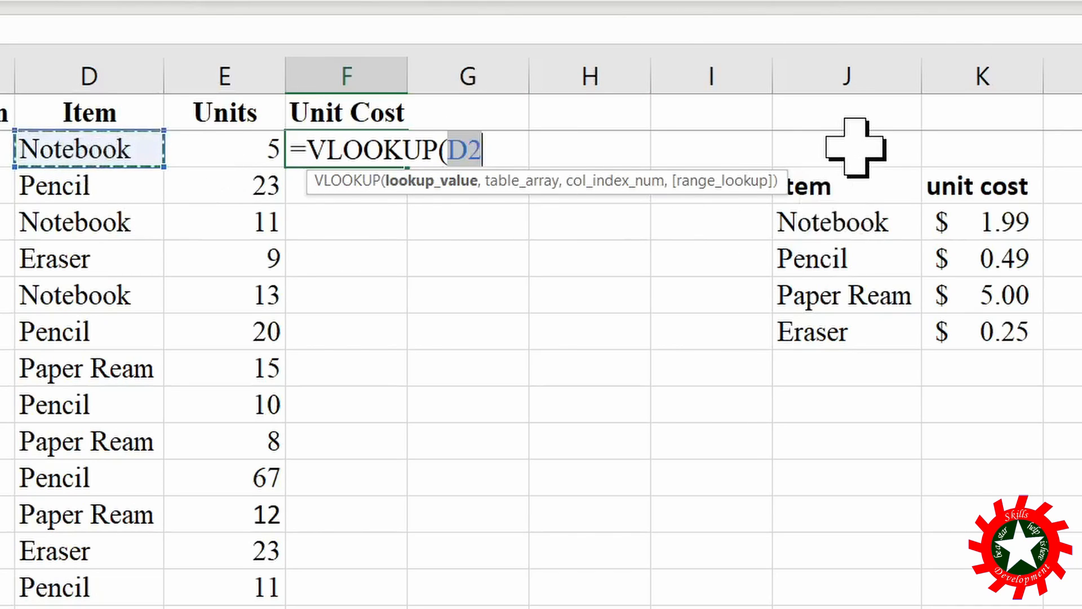
type(",")
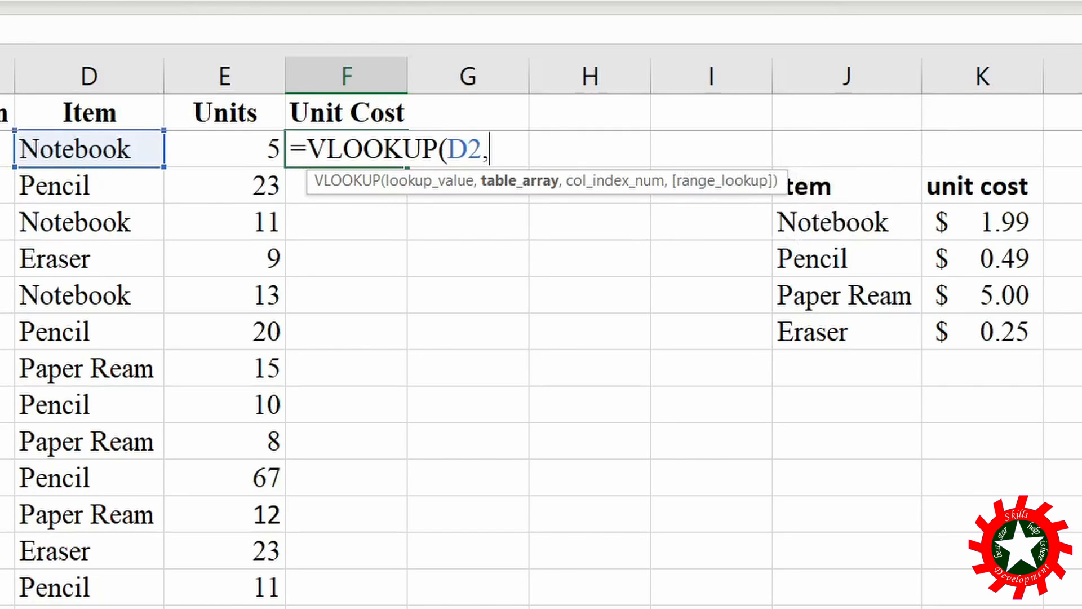
Complete F2's formula with itemCost as the table array, column index 2 and FALSE for an exact match.
type("ite")
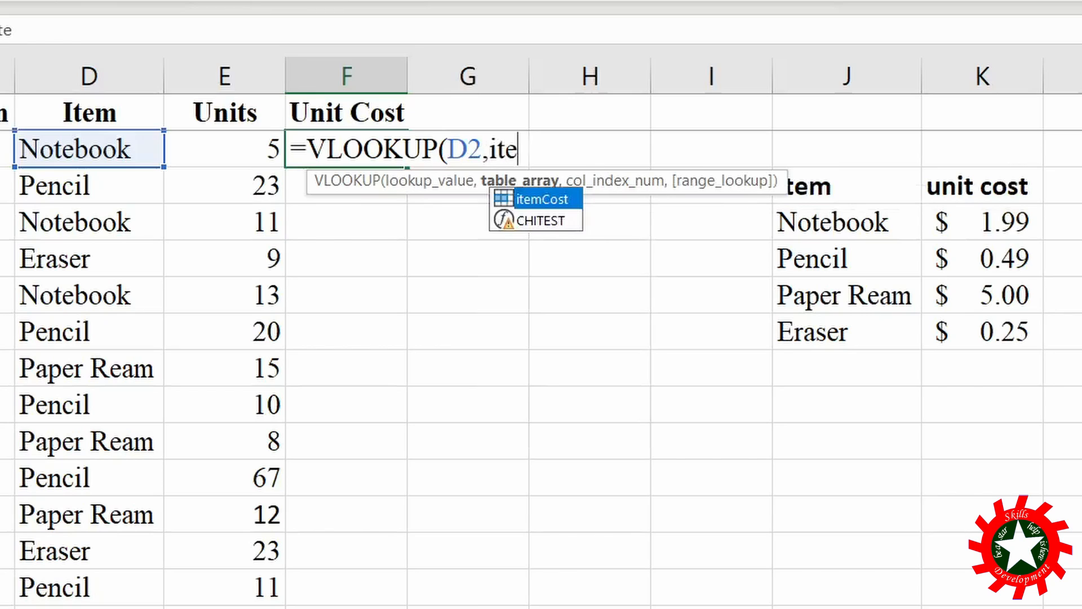
key("Tab")
type(",")
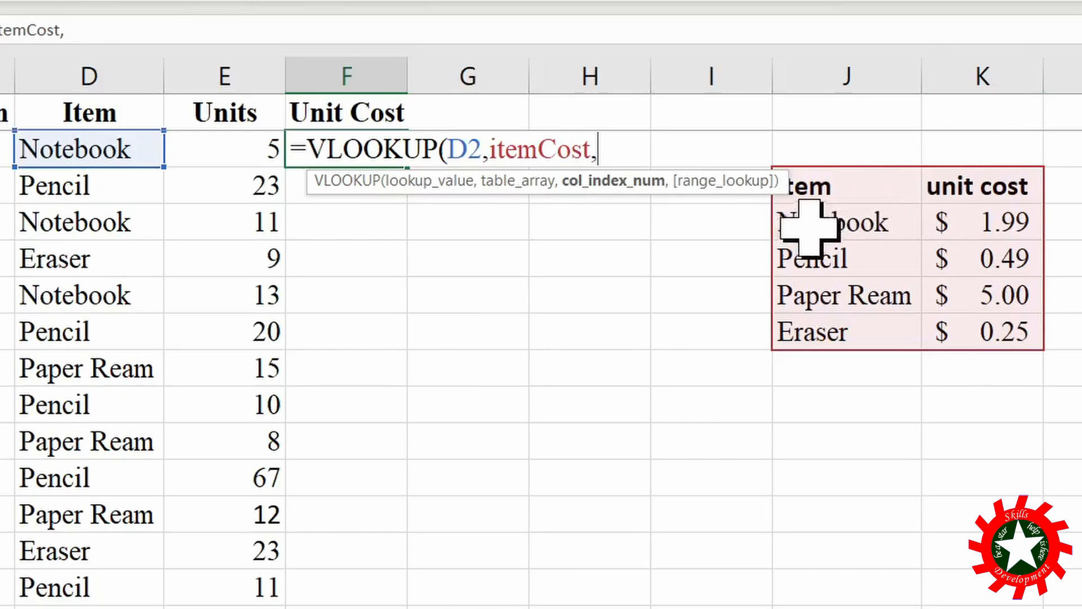
type("2,")
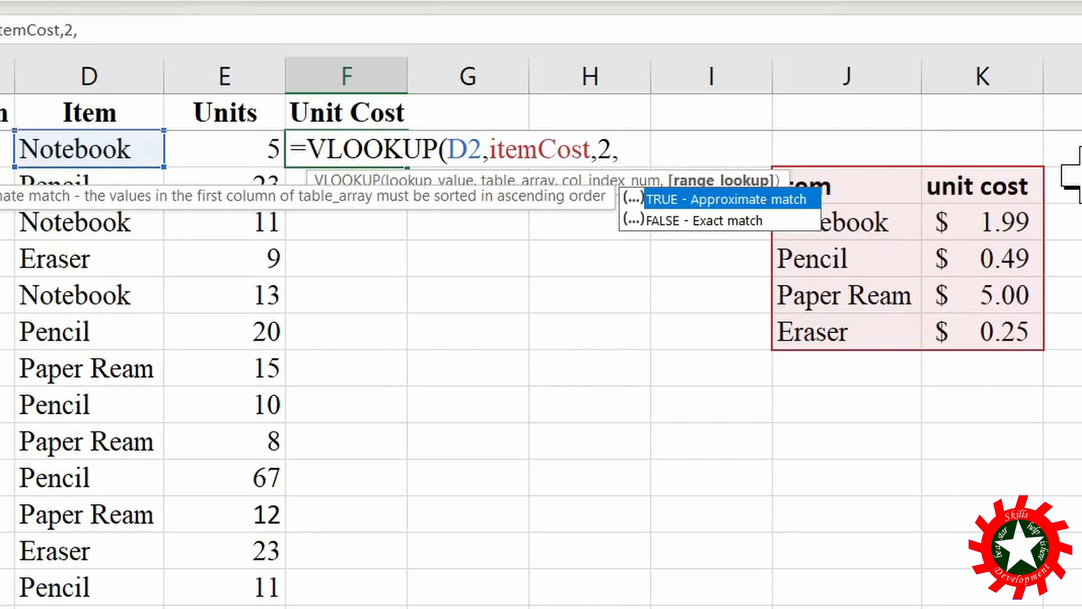
type("False")
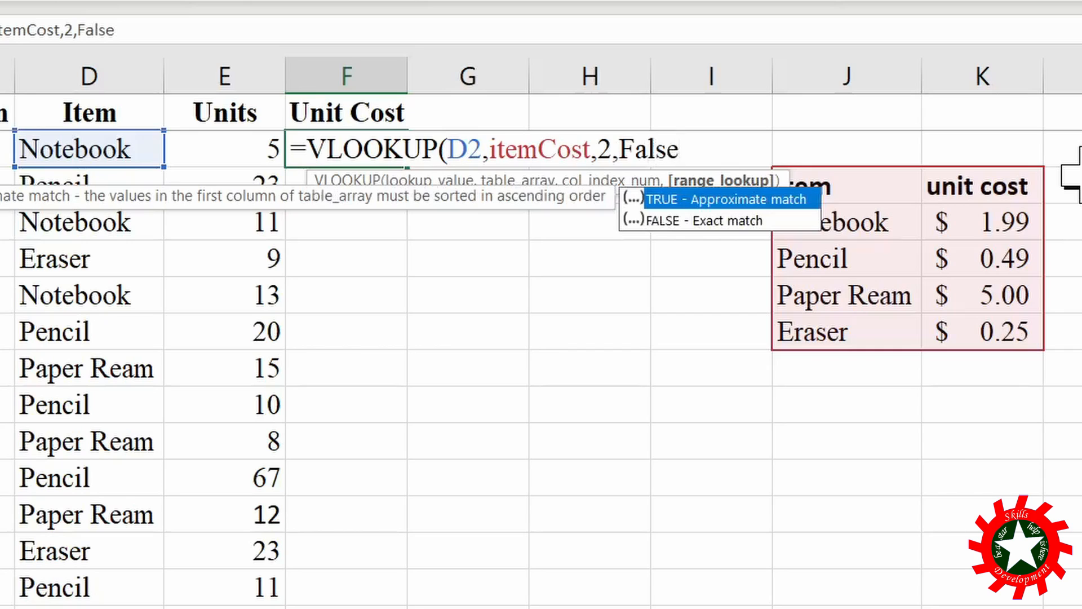
type(")")
key("Return")
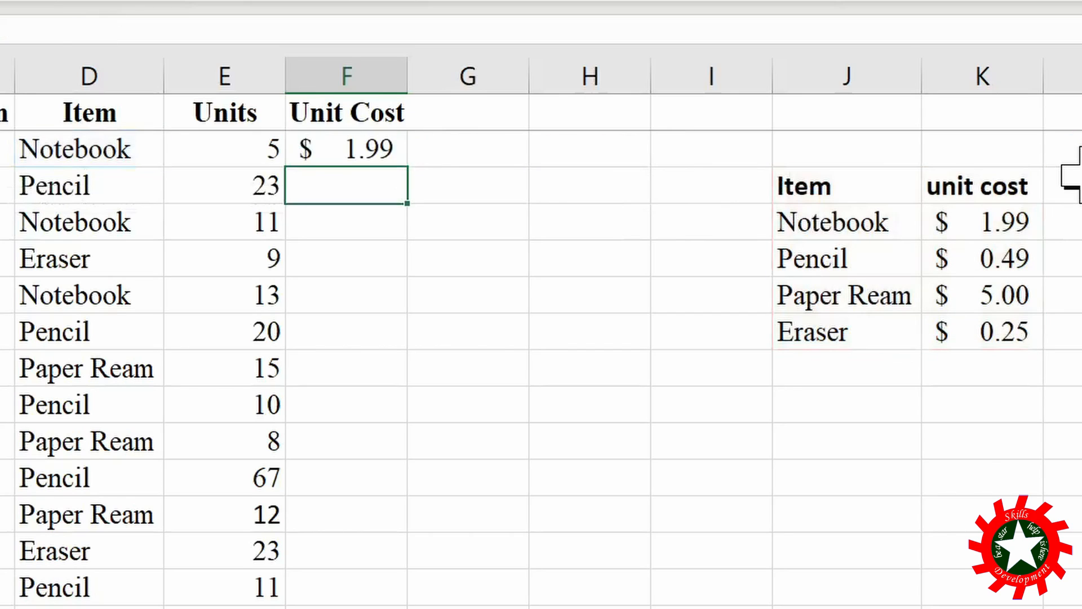
Fill F2's VLOOKUP formula down the Unit Cost column to the last data row.
left_click(394, 153)
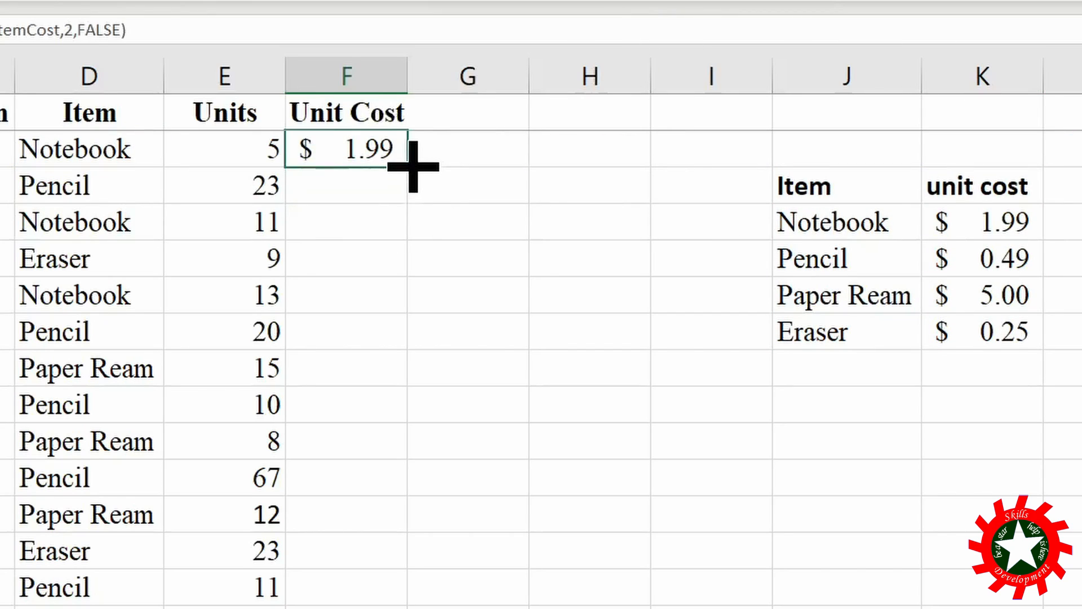
double_click(413, 166)
scroll(393, 244, "down", 6)
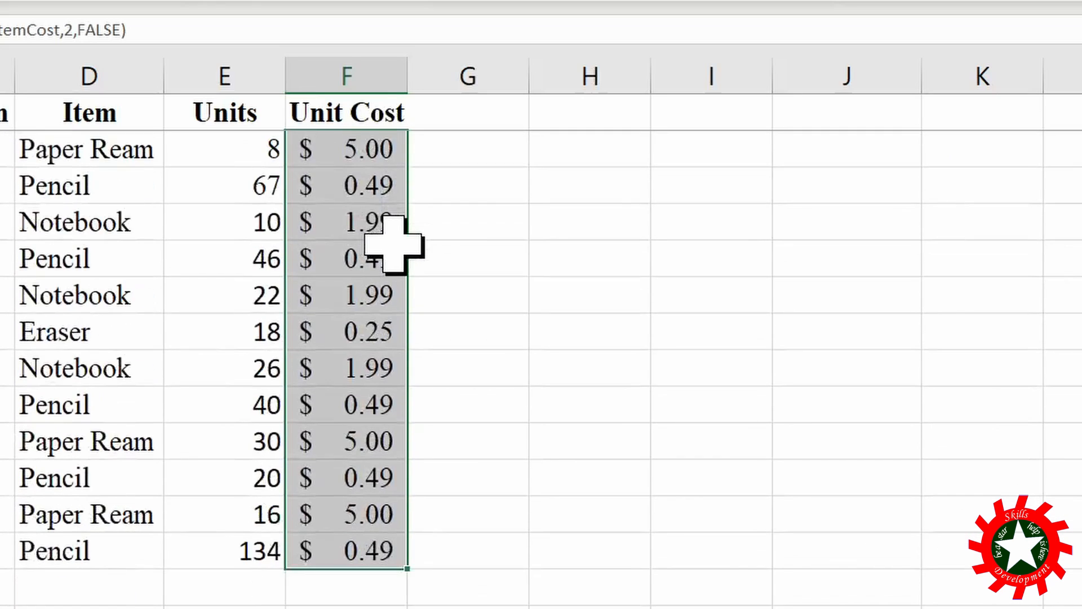
scroll(392, 244, "up", 6)
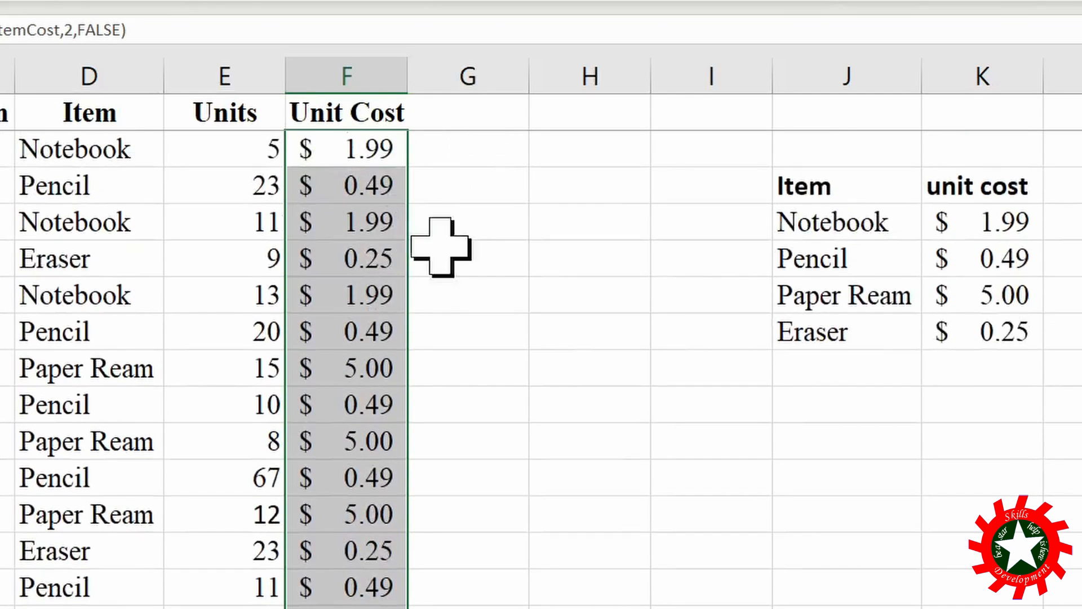
Examine the VLOOKUP formulas in F5 and F31 to compare their lookup values and table references.
left_click(381, 192)
left_click(373, 248)
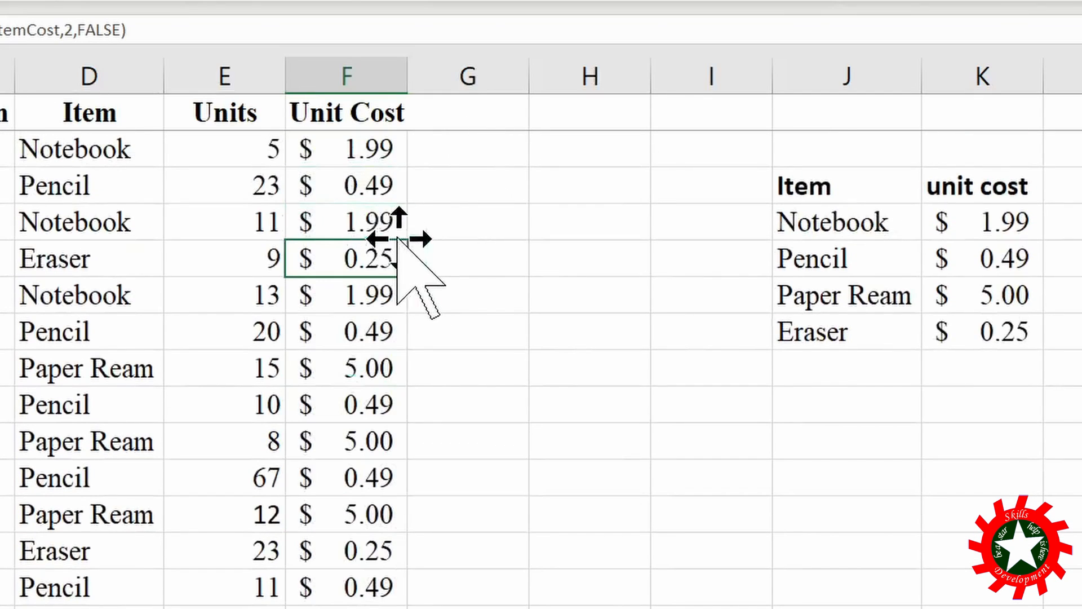
double_click(385, 257)
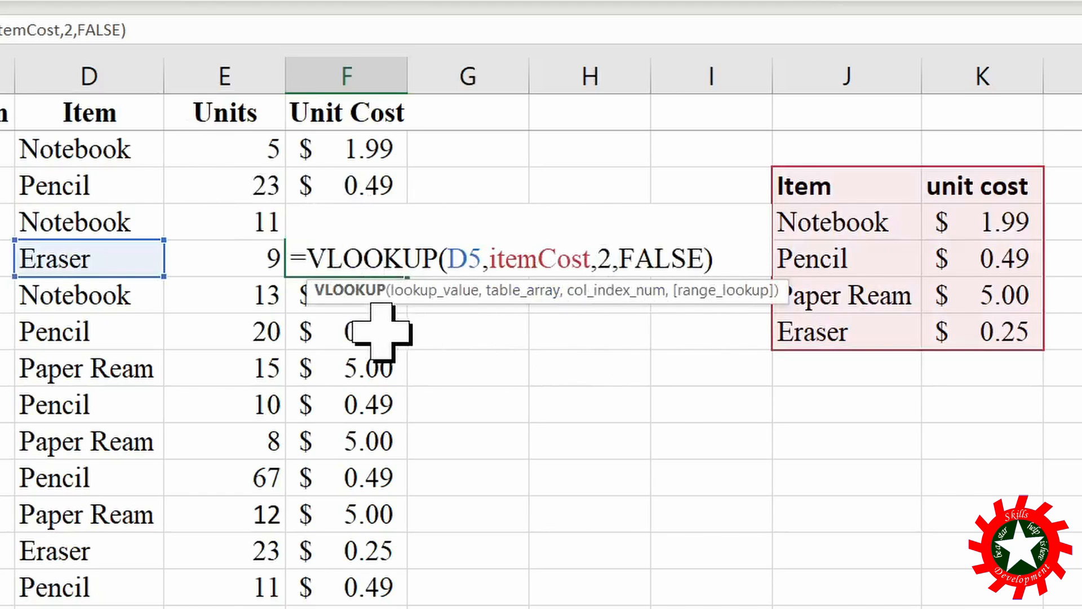
key("Escape")
key("ctrl+Down")
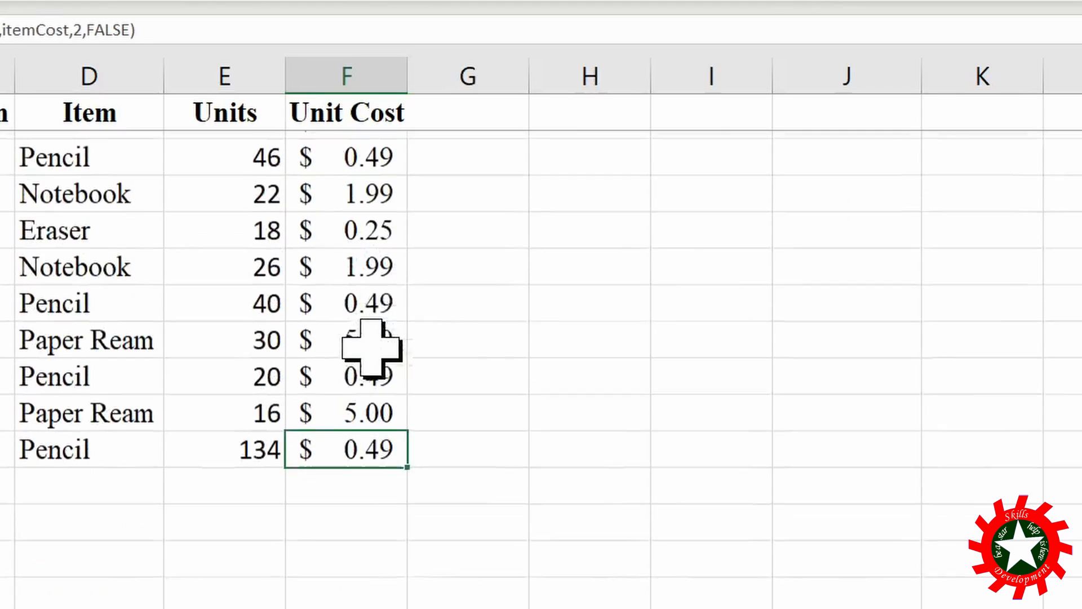
double_click(364, 441)
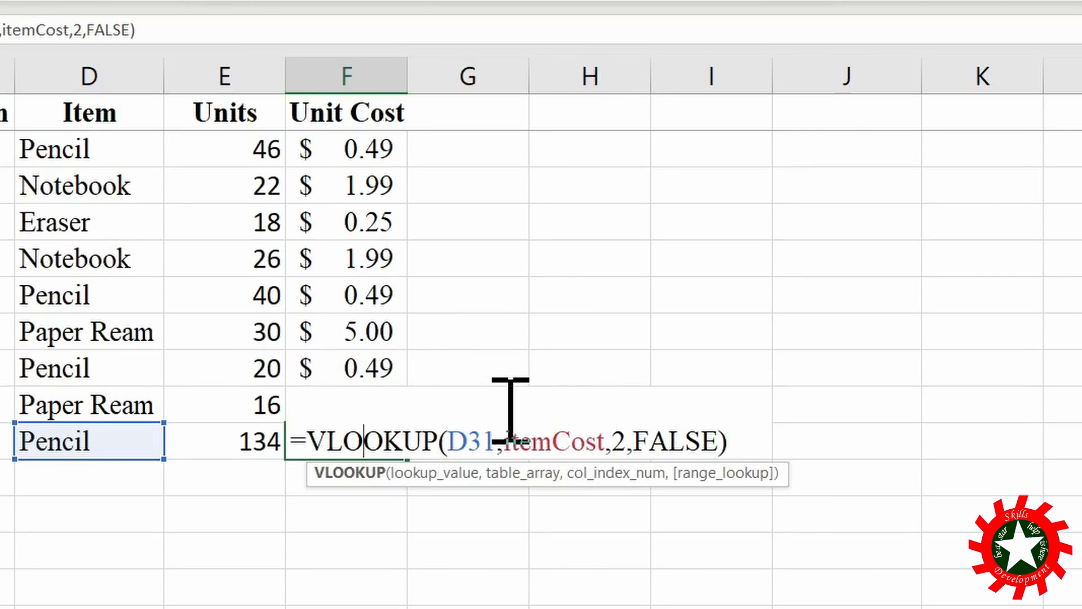
key("ctrl+Return")
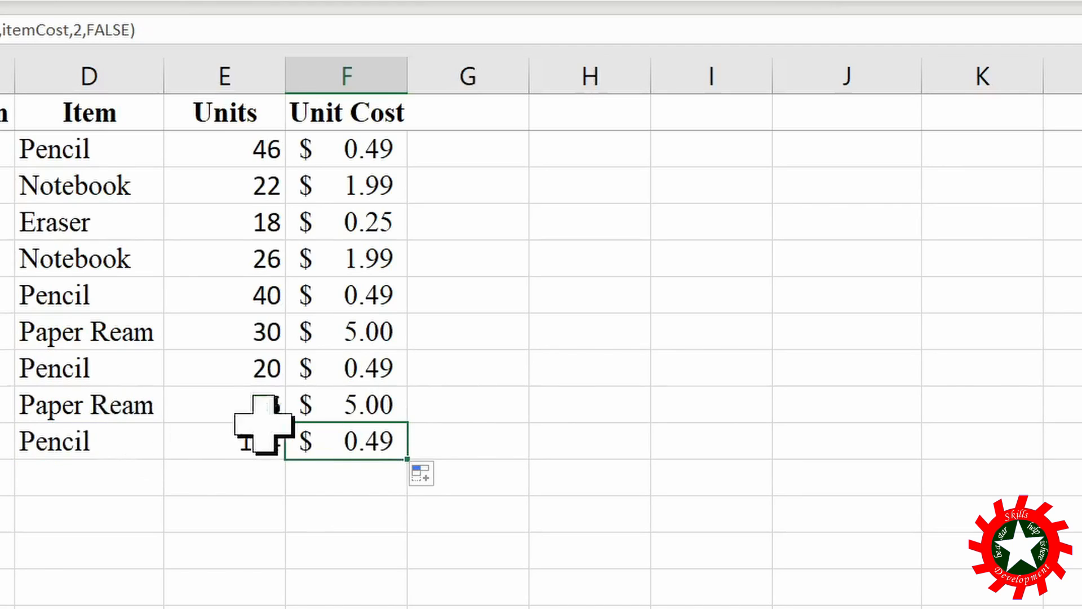
scroll(549, 366, "up", 7)
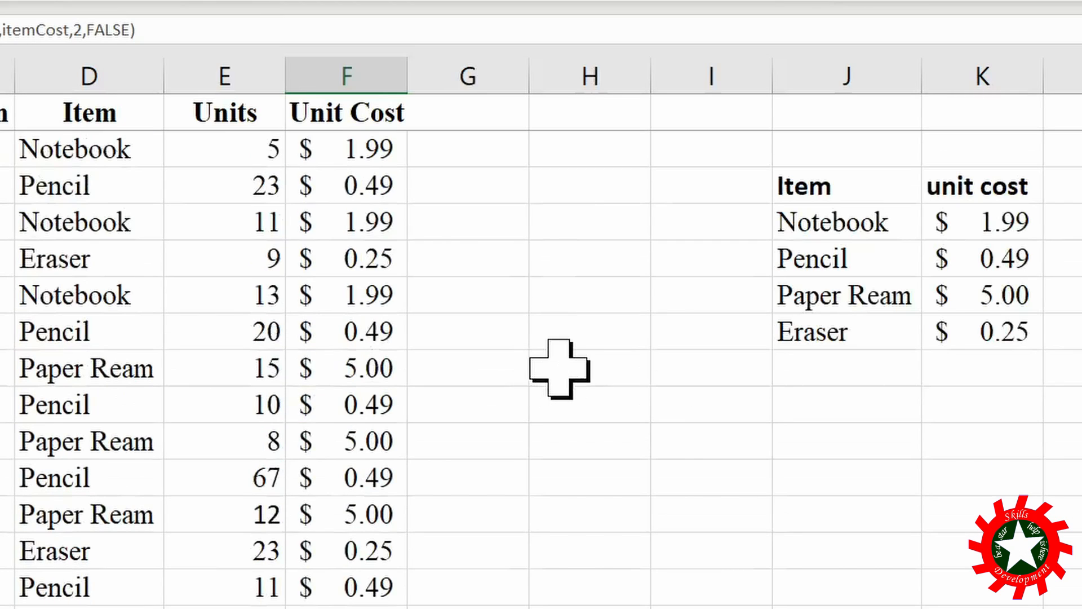
Copy the itemCost table J3:K7 and paste it transposed at H5 on the hLookup sheet.
left_click(986, 264)
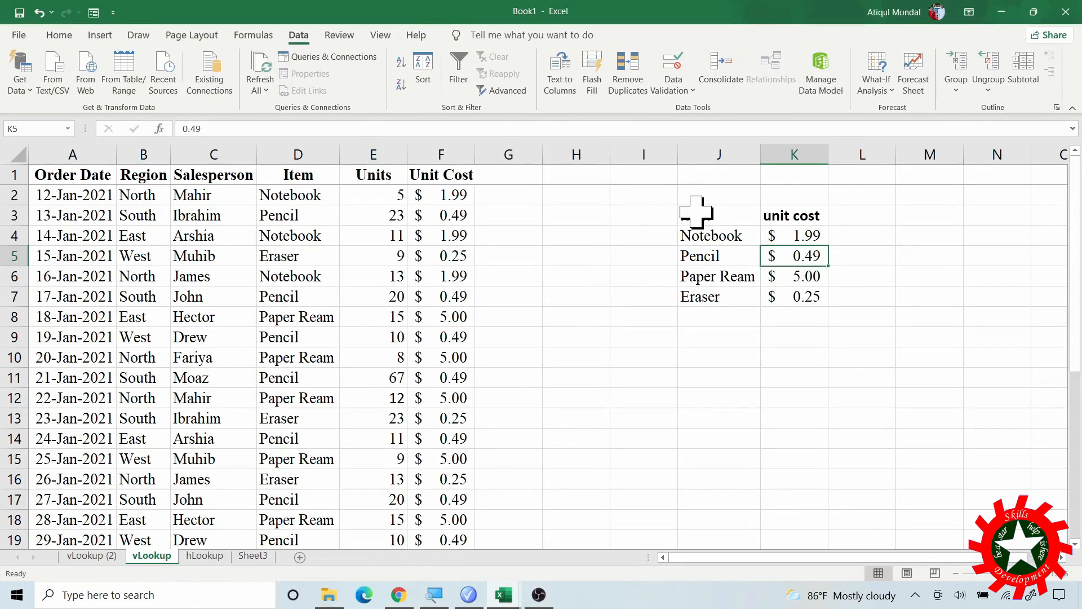
left_click_drag(697, 212, 781, 297)
key("ctrl+c")
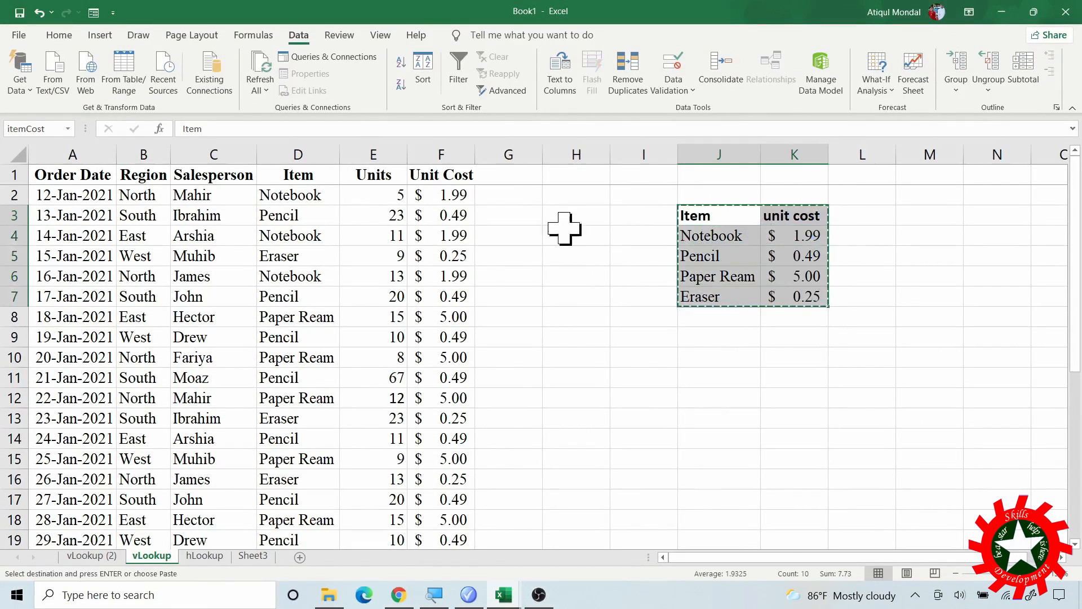
left_click(205, 556)
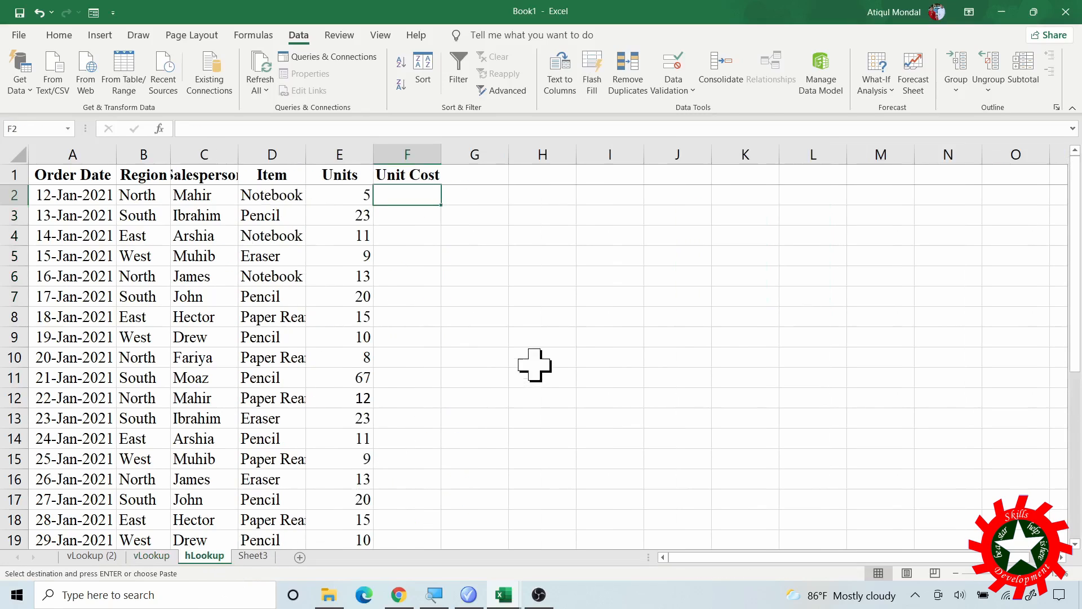
left_click(533, 259)
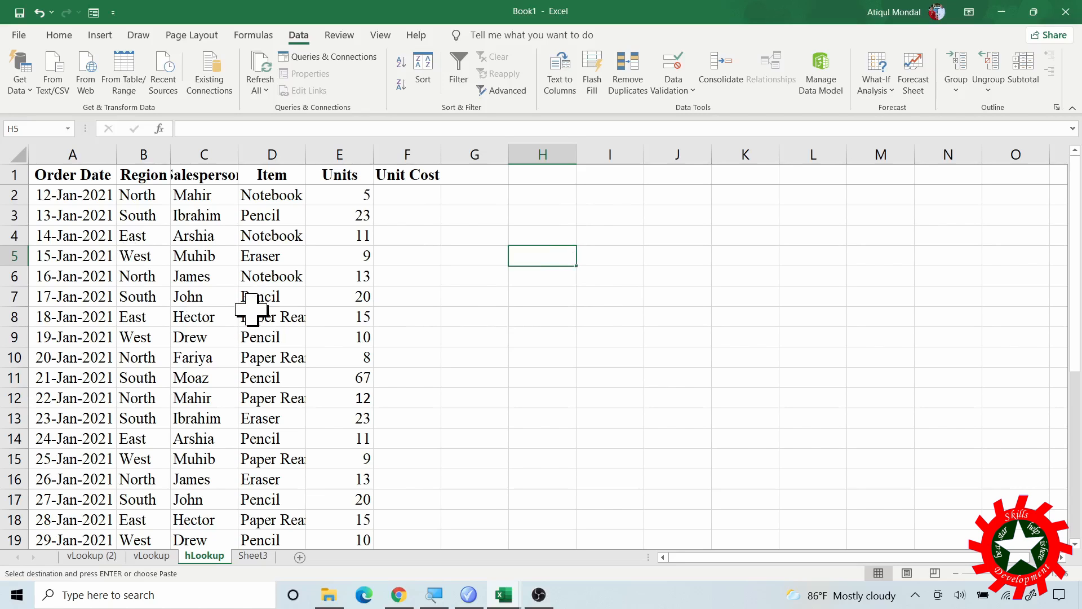
key("ctrl+alt+v")
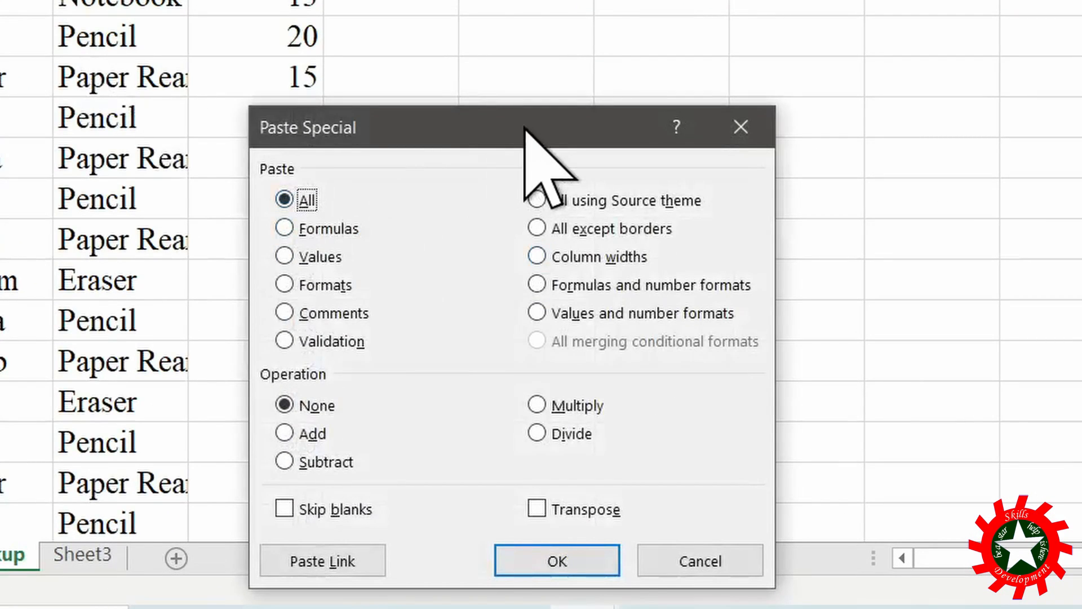
left_click_drag(524, 127, 553, 62)
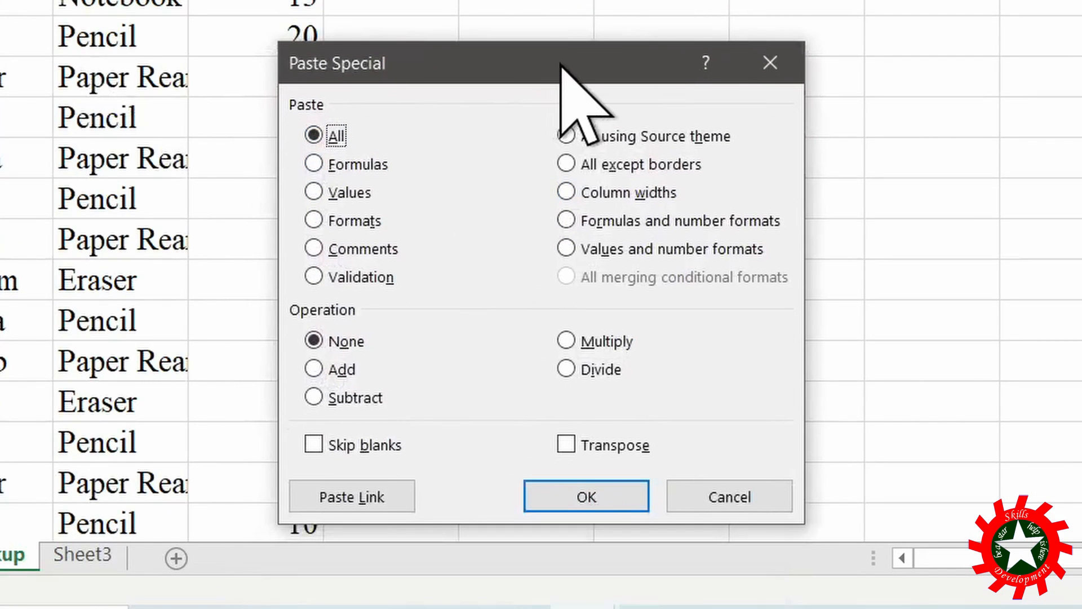
left_click(566, 443)
left_click(586, 496)
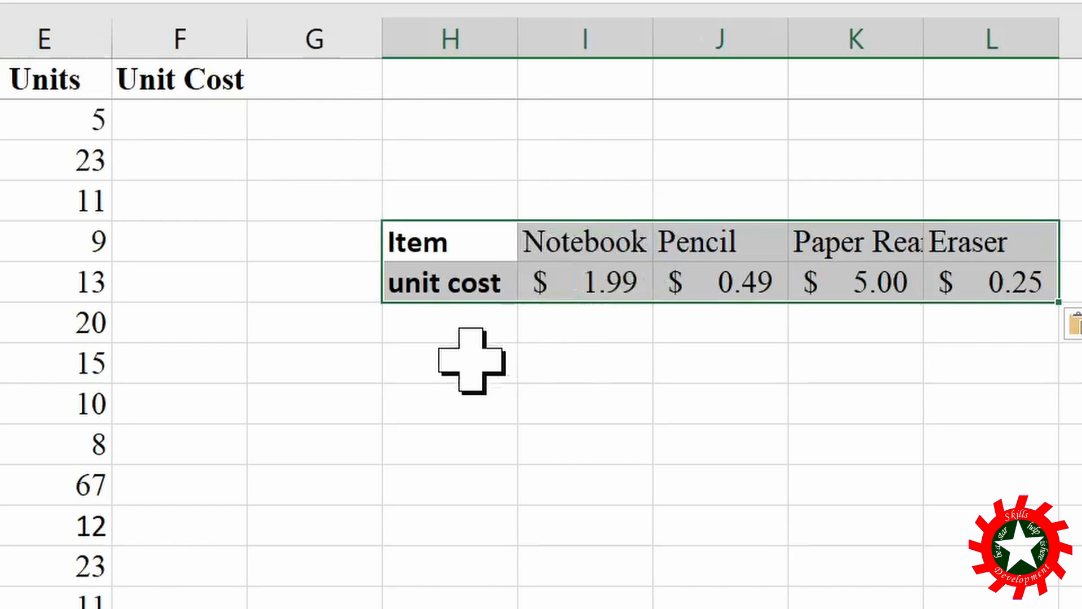
Start an HLOOKUP formula in F2 of the Unit Cost column with D2 as the lookup value.
left_click(212, 125)
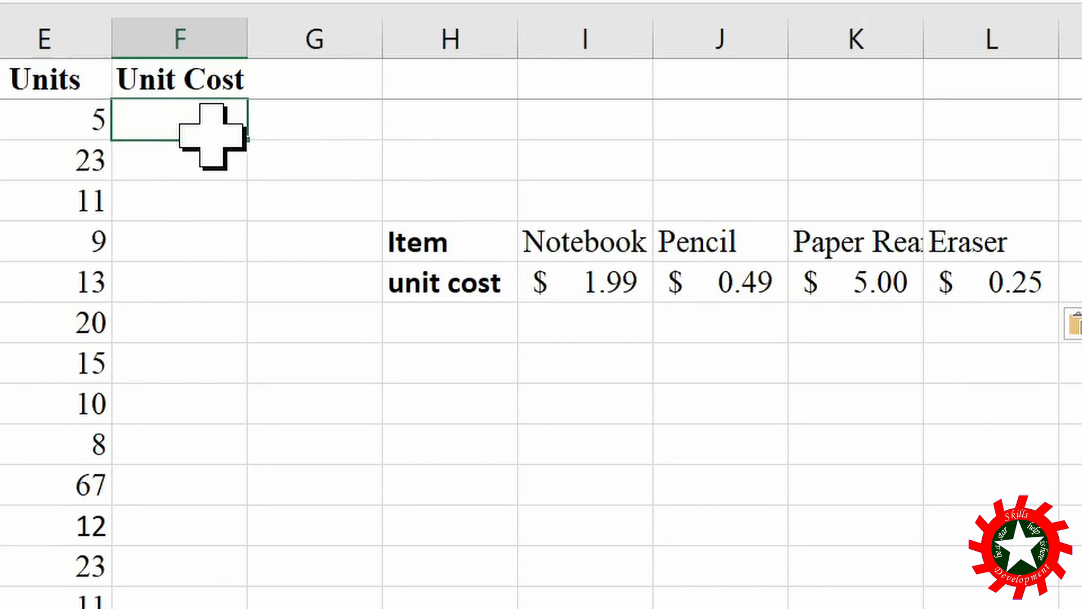
type("=hl")
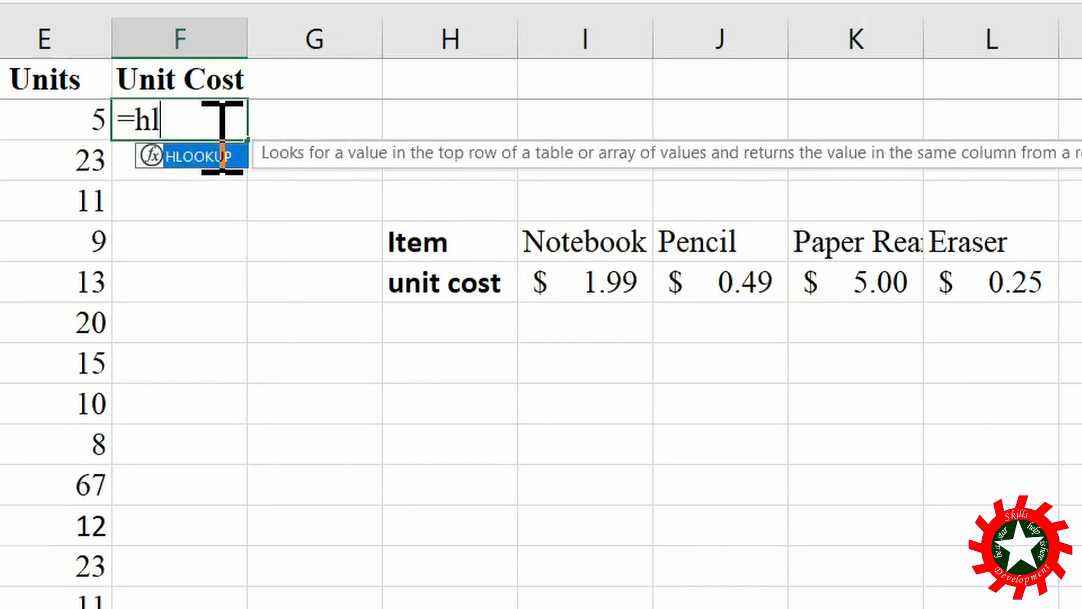
type("o")
key("Tab")
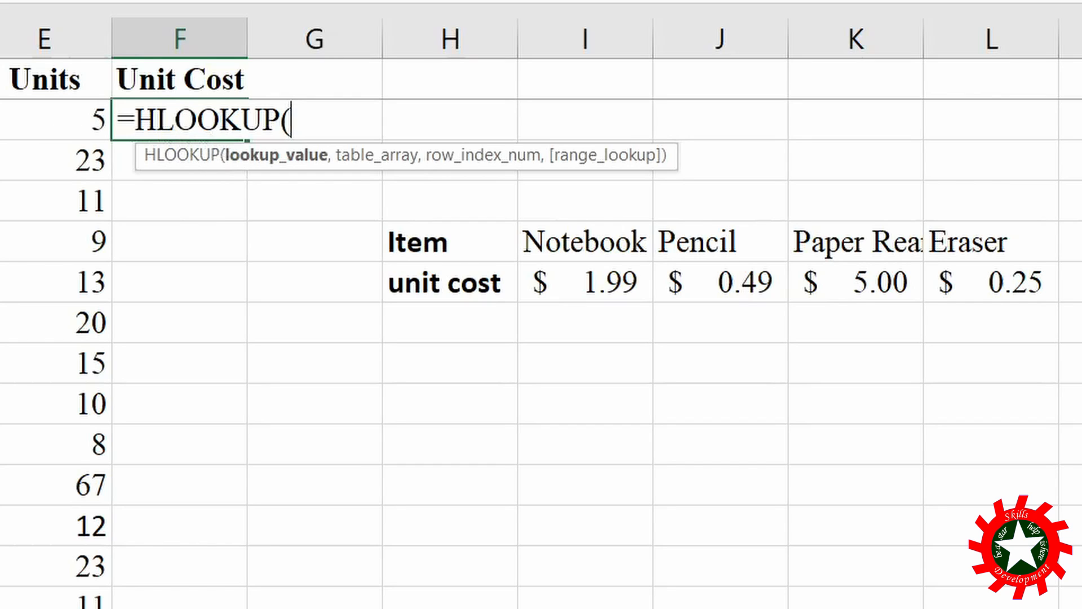
key("Left")
key("Left")
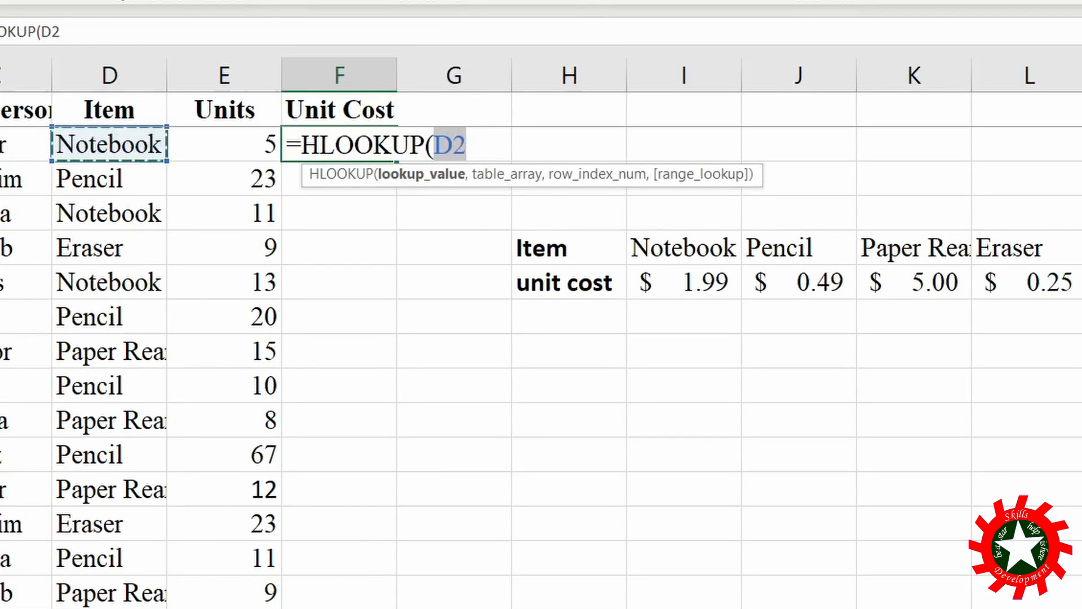
type(",")
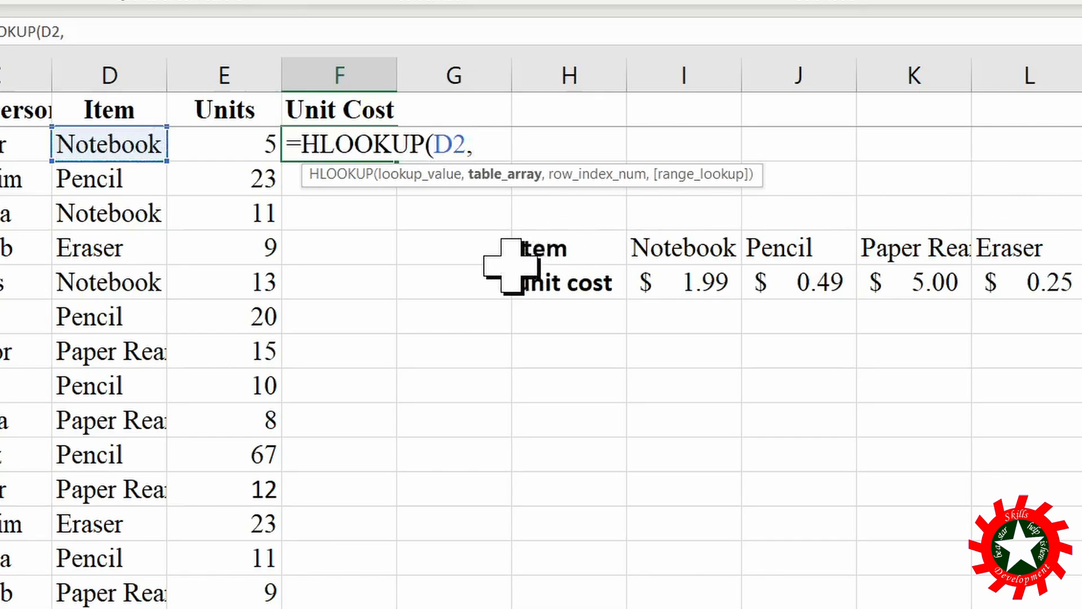
Complete F2's formula with table array $H$5:$L$6, row index 2 and 0 for an exact match, and fill it down the Unit Cost column.
left_click_drag(521, 248, 983, 271)
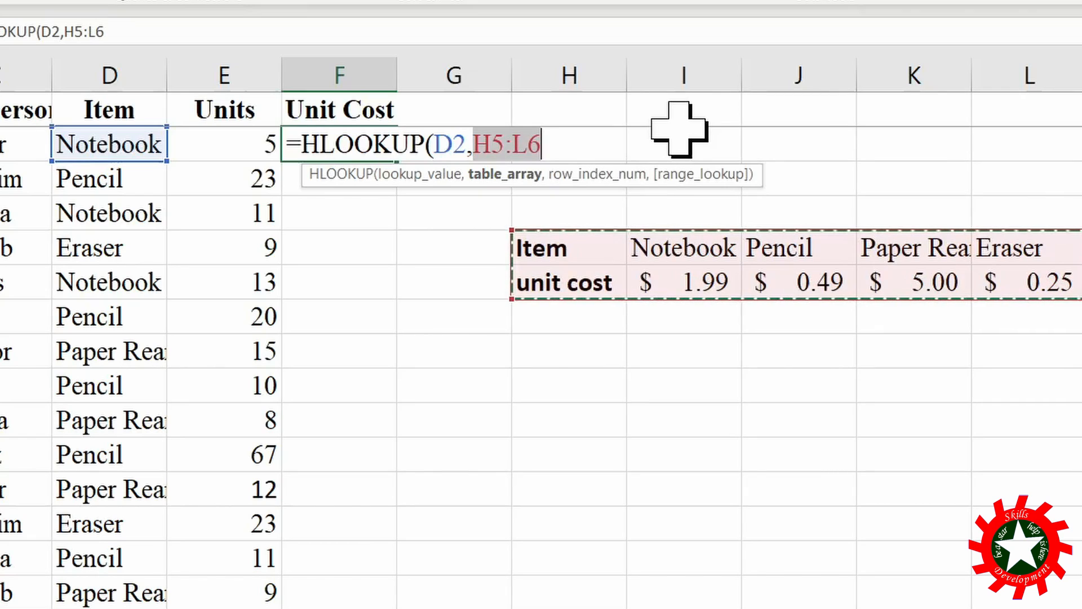
key("F4")
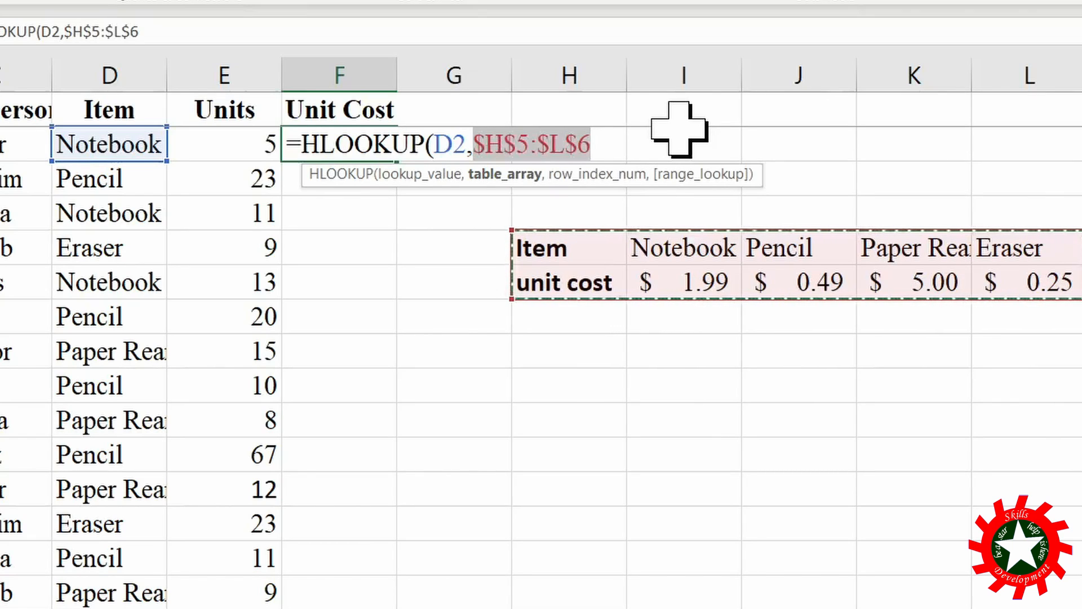
type(",2")
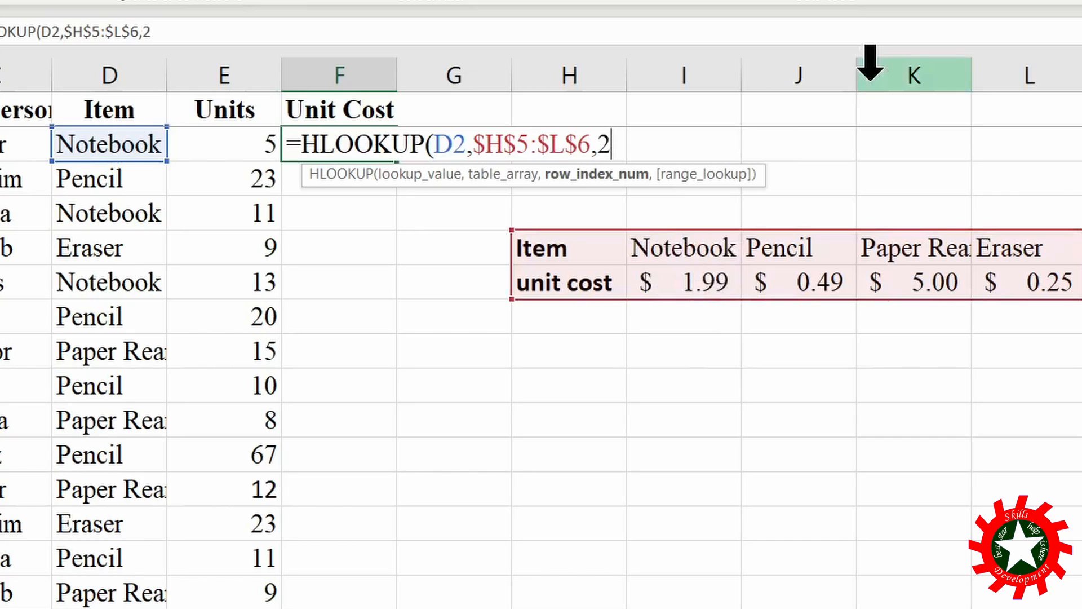
type(",")
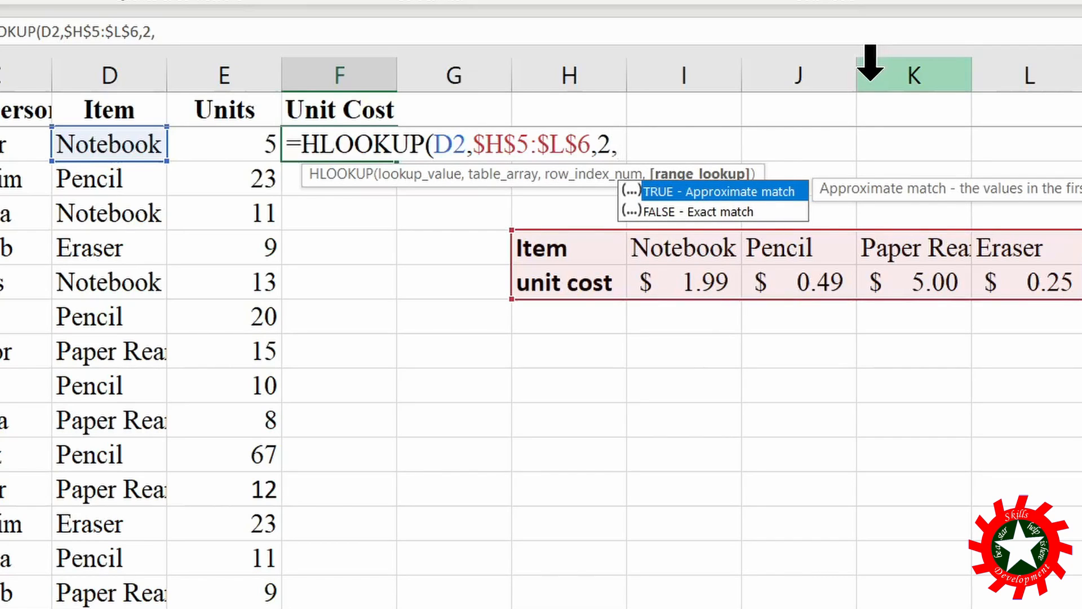
type("0)")
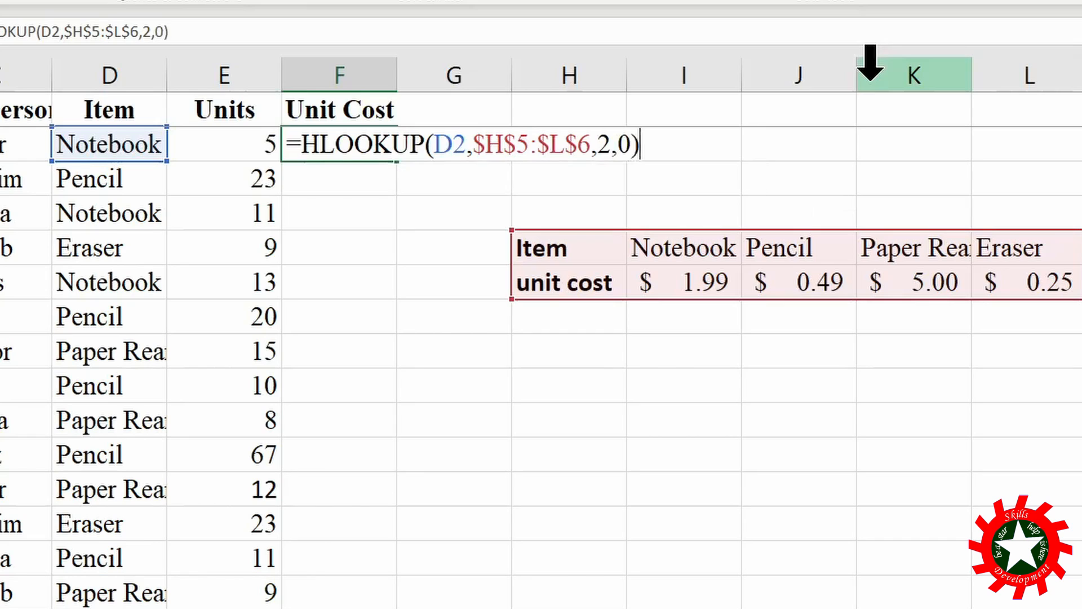
key("Return")
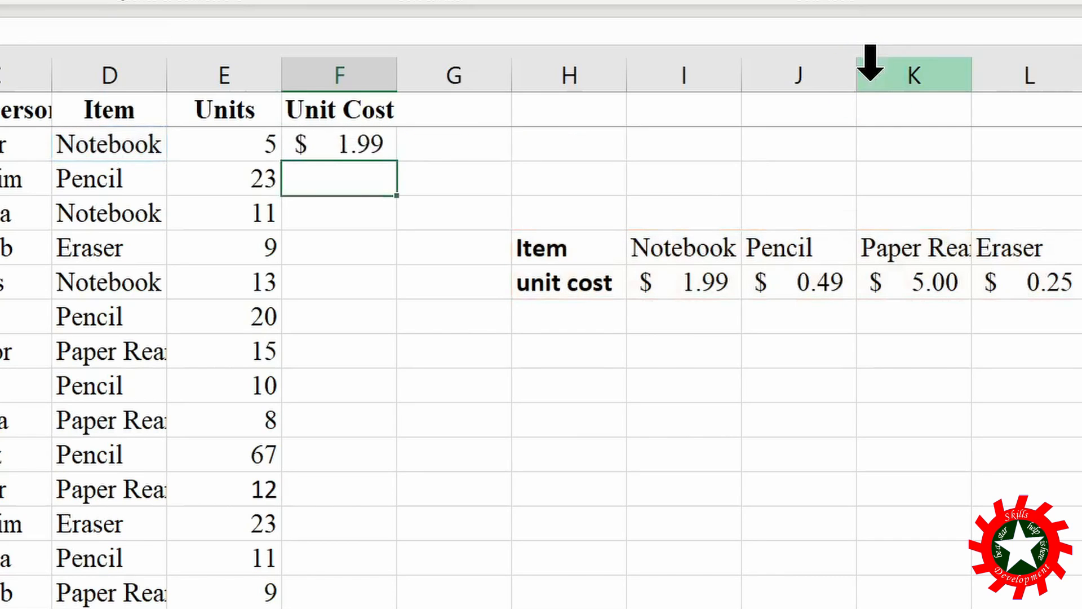
left_click(316, 144)
double_click(397, 163)
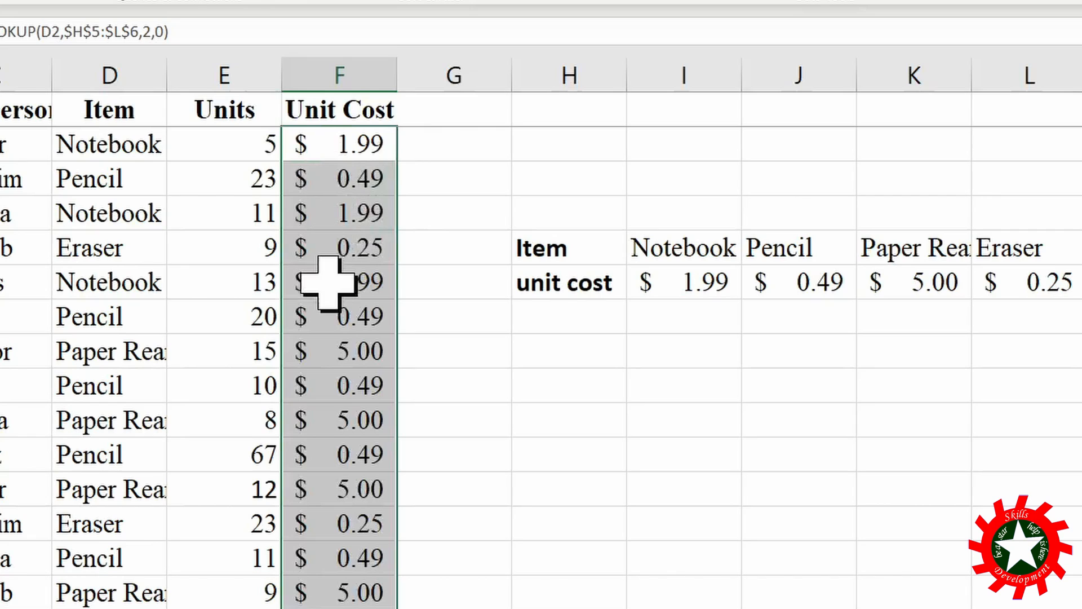
Check the HLOOKUP formulas in F5, F13 and F14 against the Eraser and Pencil costs in the transposed table, and return to the vLookup (2) sheet.
left_click(342, 246)
double_click(338, 248)
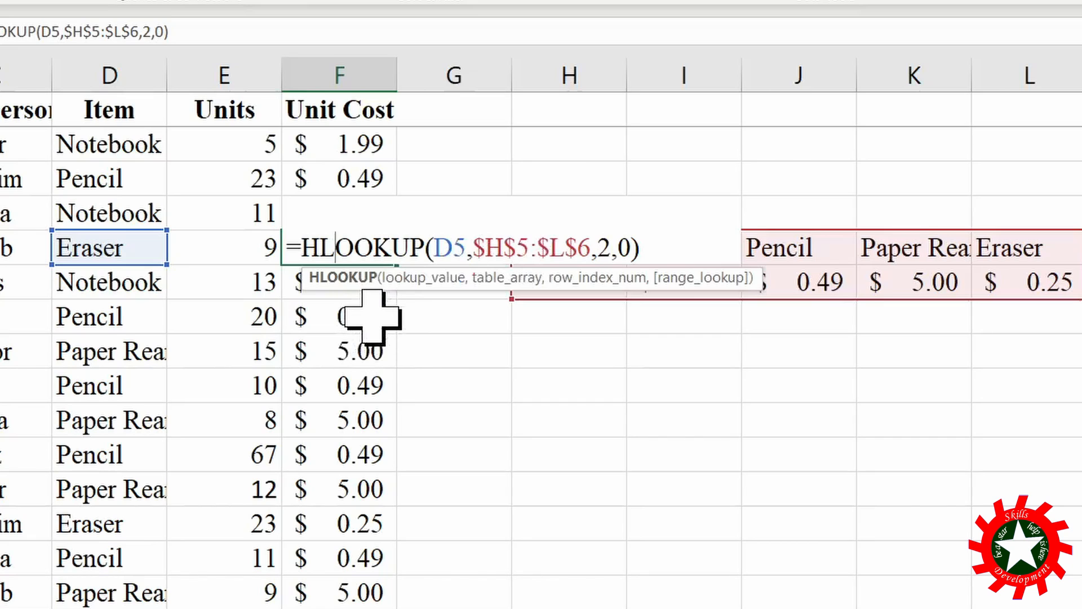
key("ctrl+Return")
left_click(363, 521)
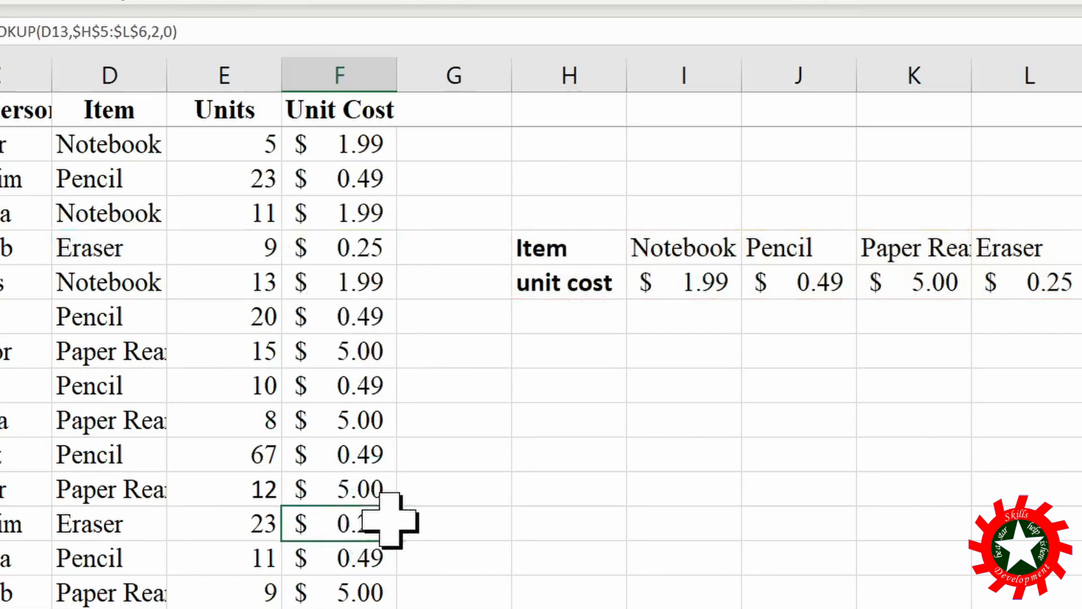
left_click(375, 559)
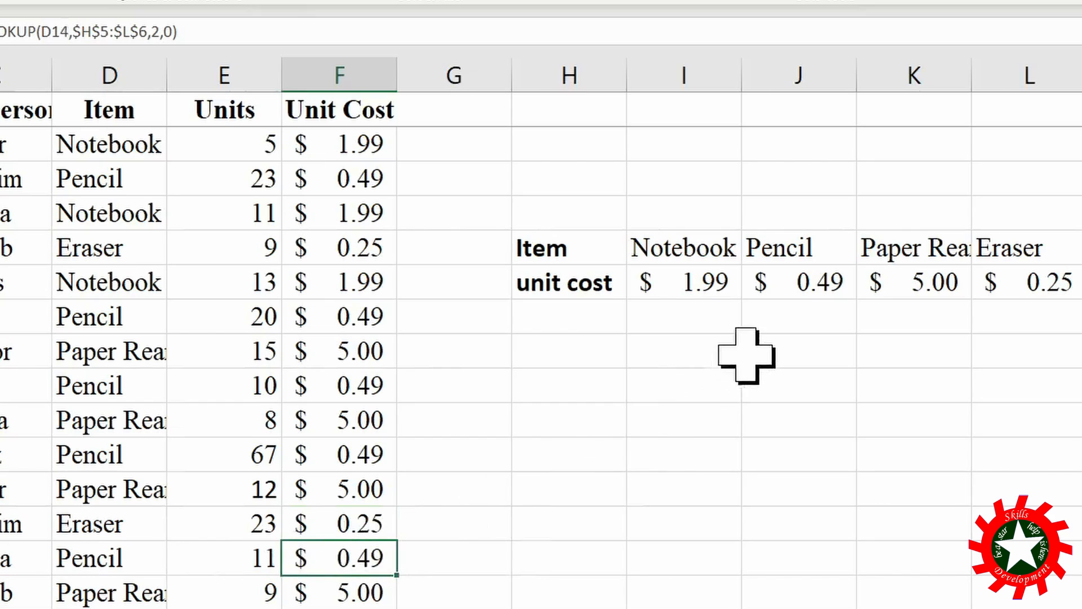
left_click(1034, 287)
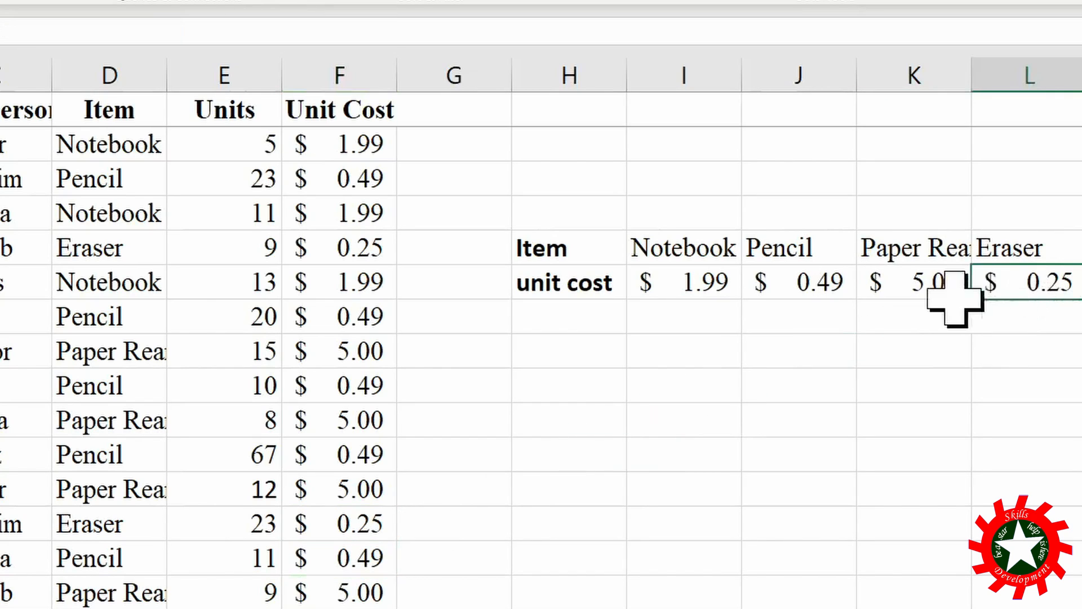
left_click(827, 280)
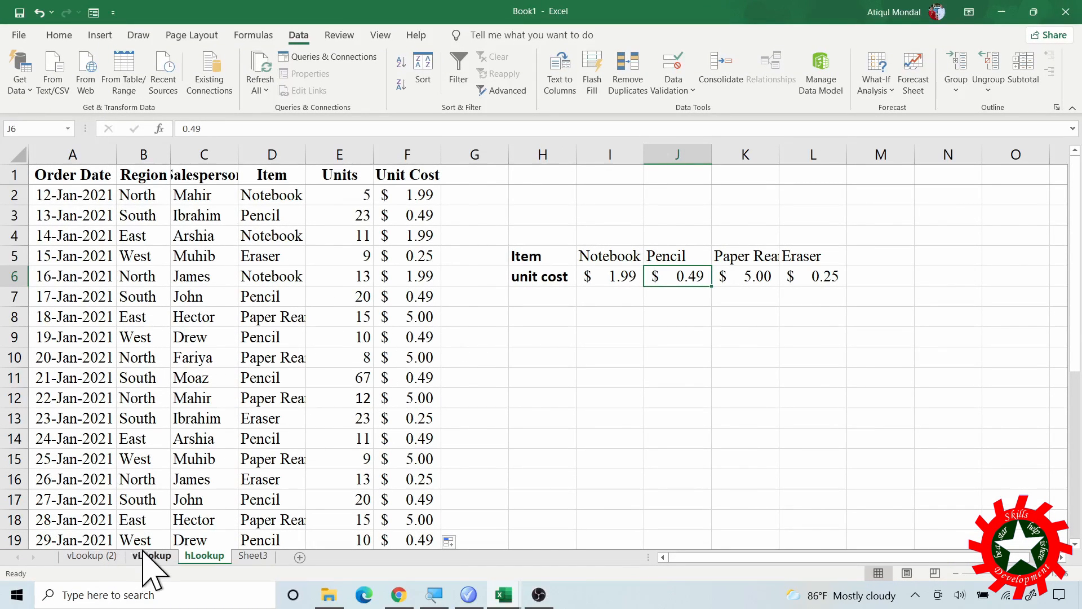
left_click(106, 556)
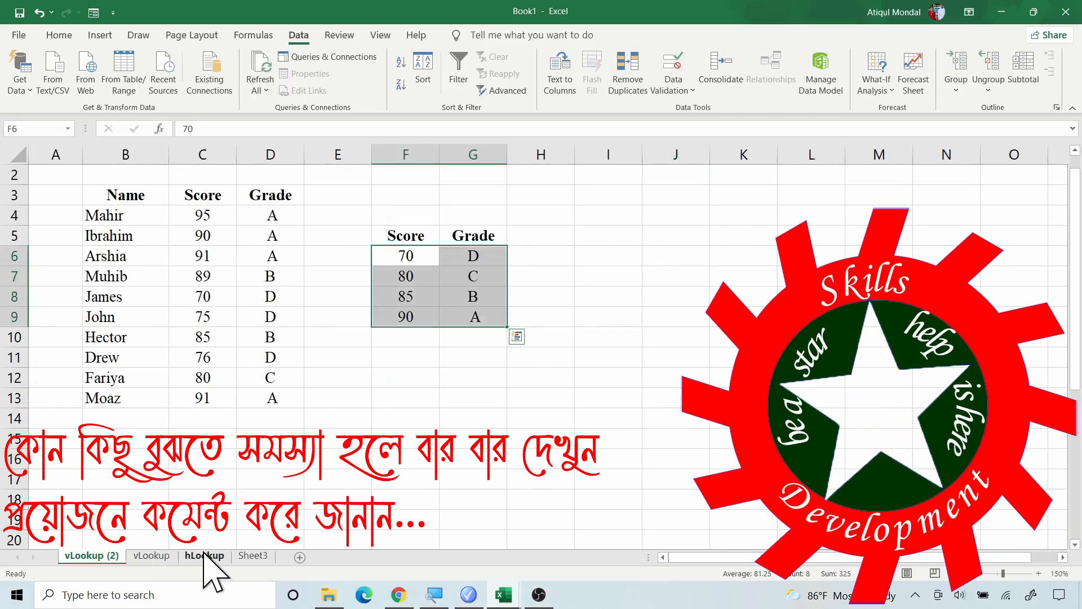